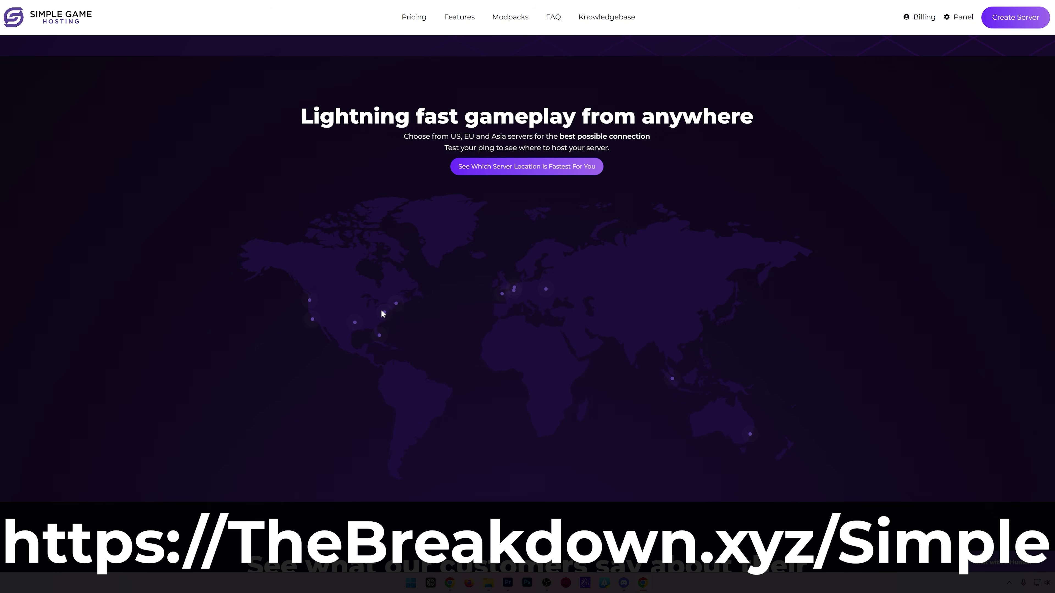
- Save the changed server properties and restart the server
mouse_move(384, 312)
mouse_move(379, 336)
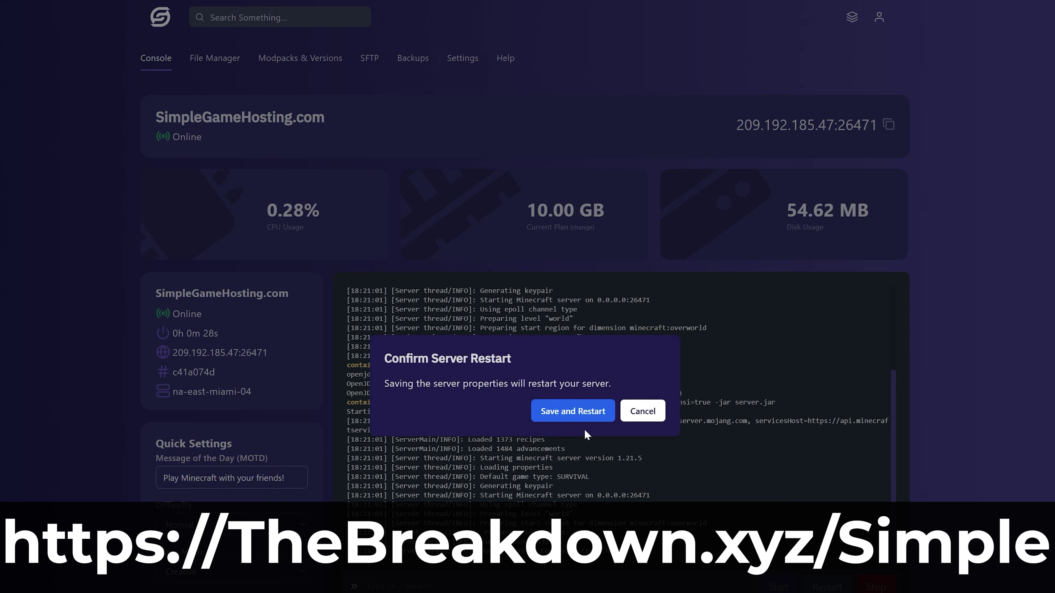
left_click(581, 418)
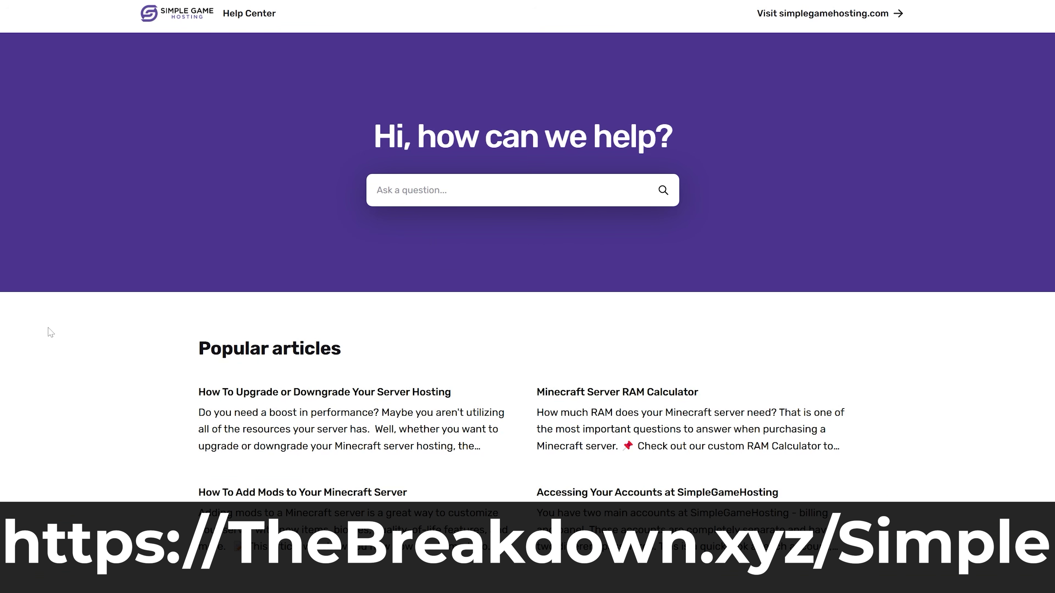
scroll(96, 422, "down", 7)
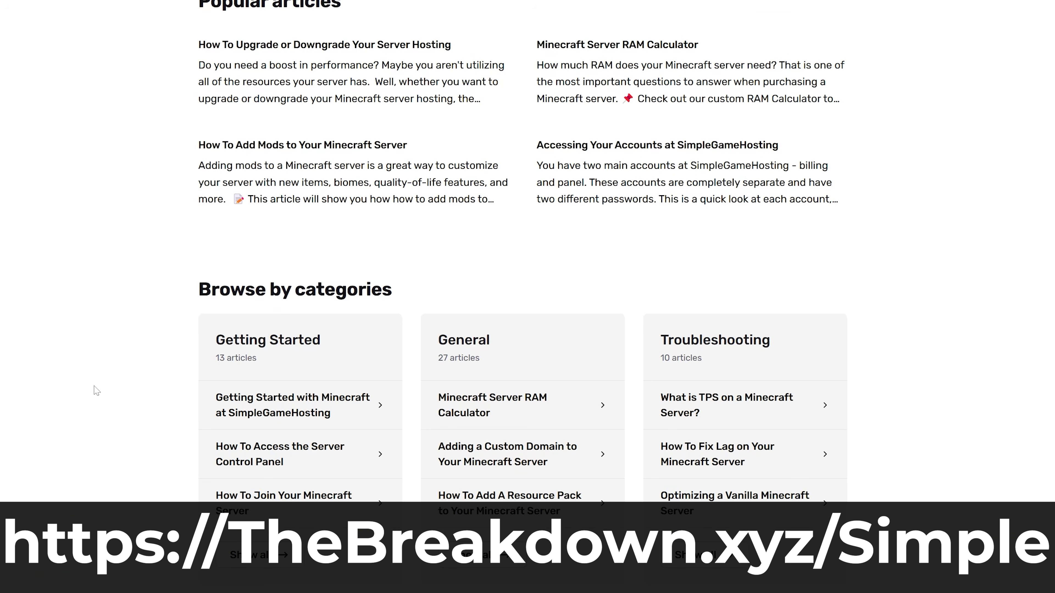
scroll(95, 391, "up", 7)
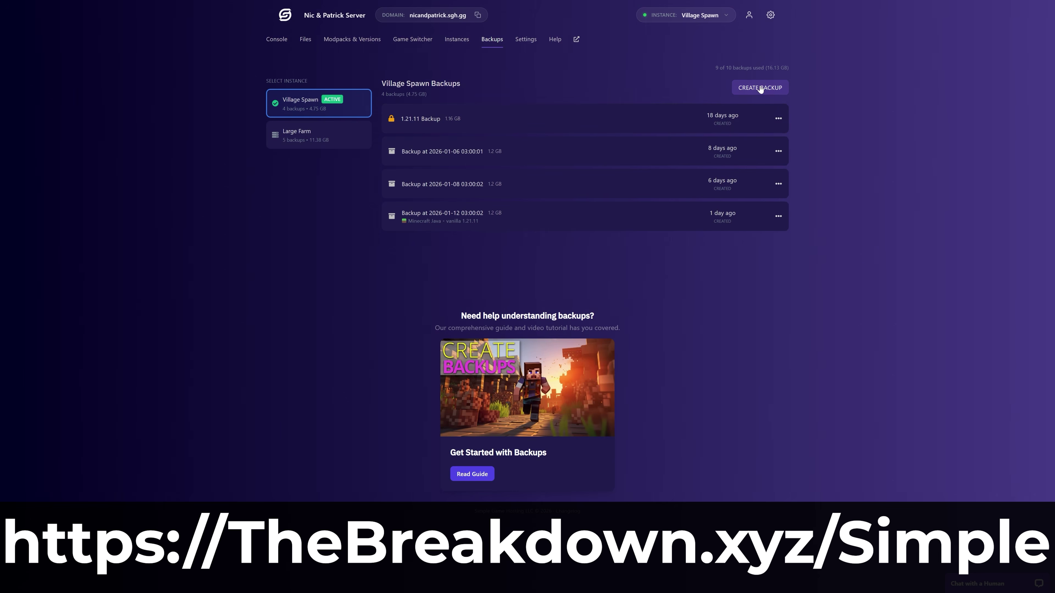
- Start a backup of the Village Spawn instance without a name or ignored files
left_click(760, 87)
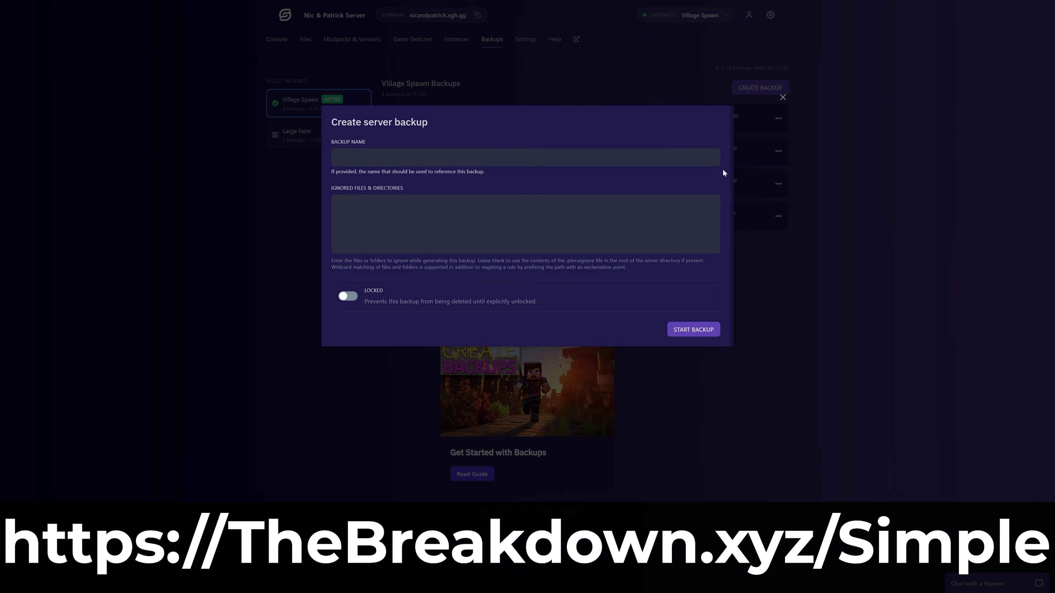
left_click(678, 329)
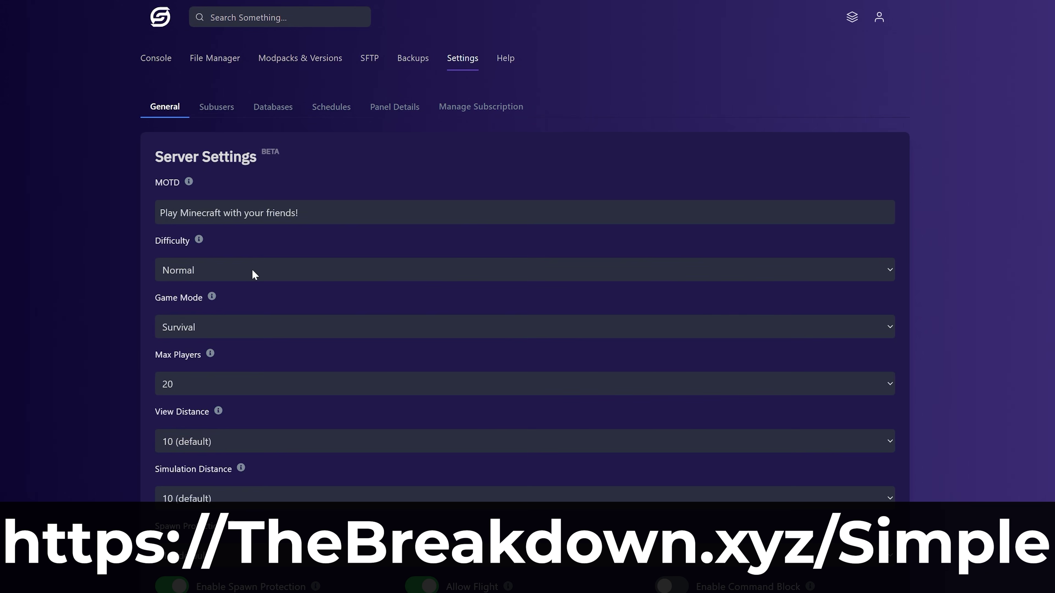
- Look through the available Difficulty and Game Mode options in the server settings
left_click(251, 269)
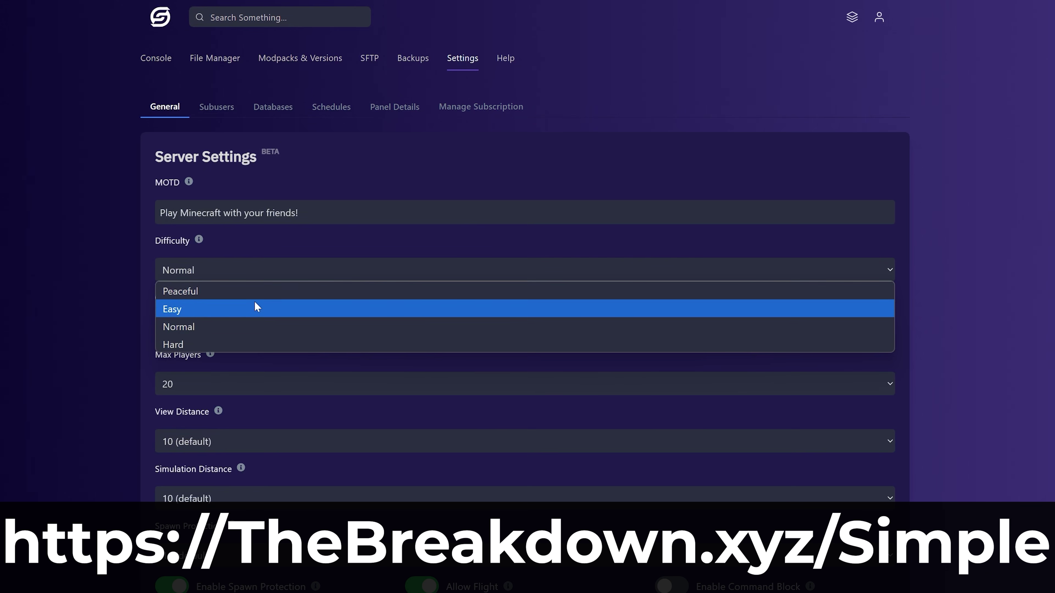
left_click(256, 266)
left_click(262, 326)
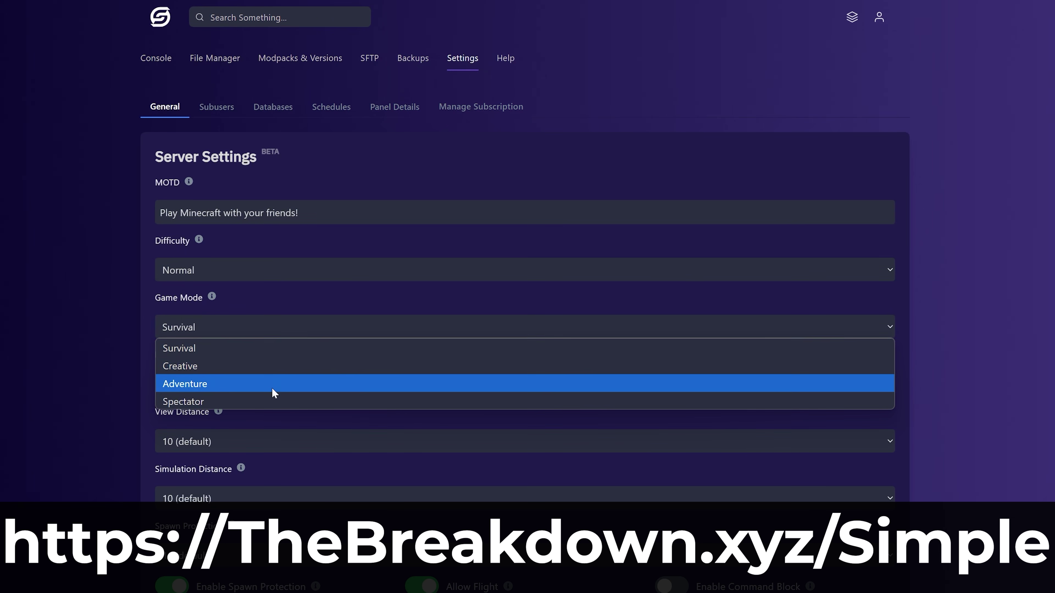
left_click(287, 311)
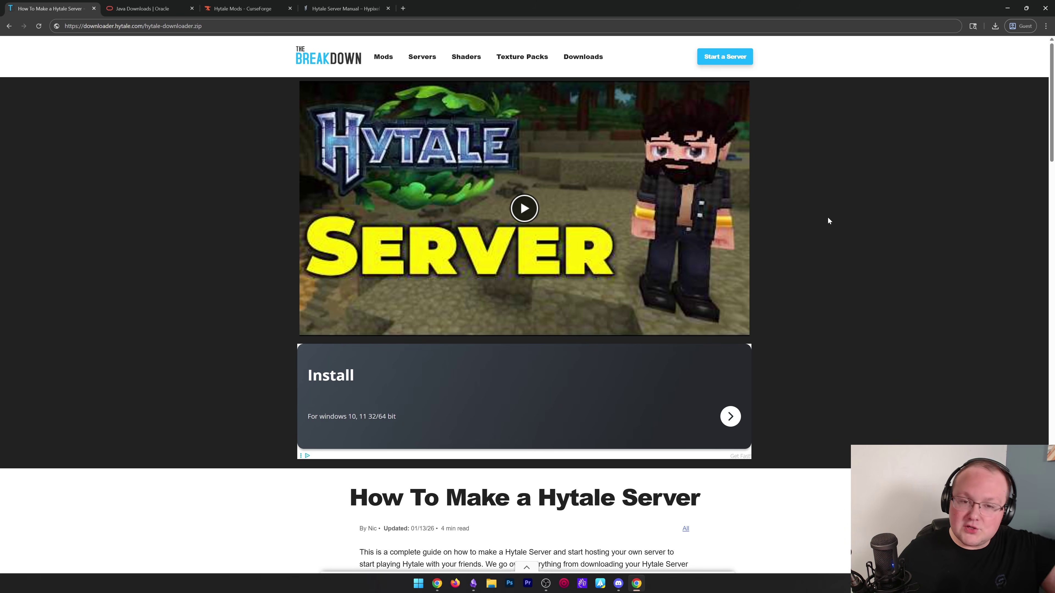
- Review the Hytale server guide's download section and the hytale-downloader.zip address, and view Oracle's Java Downloads page
scroll(828, 217, "down", 5)
scroll(828, 225, "down", 1)
scroll(606, 248, "down", 1)
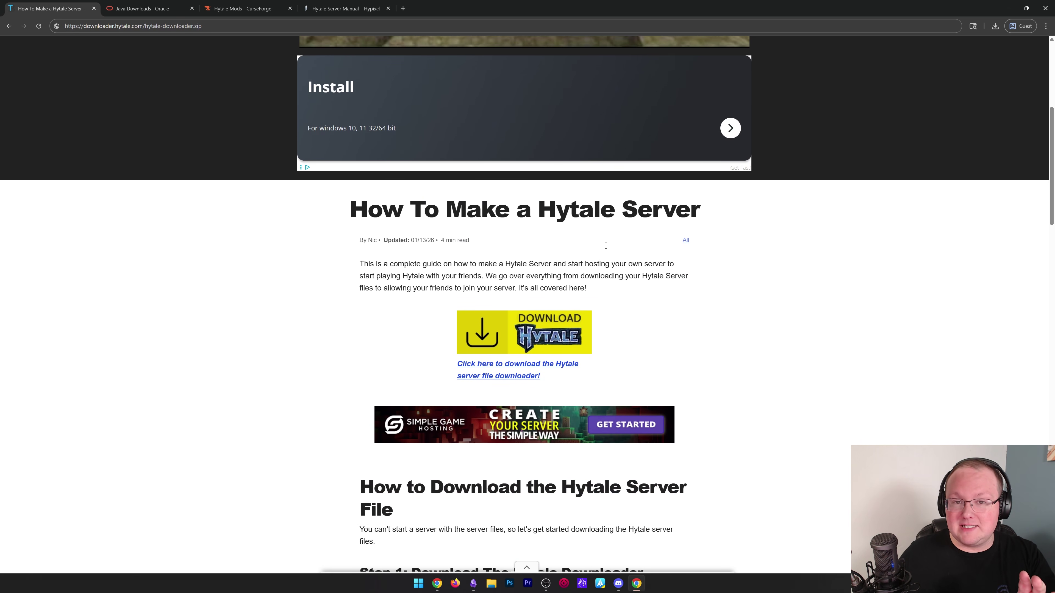
scroll(606, 249, "down", 1)
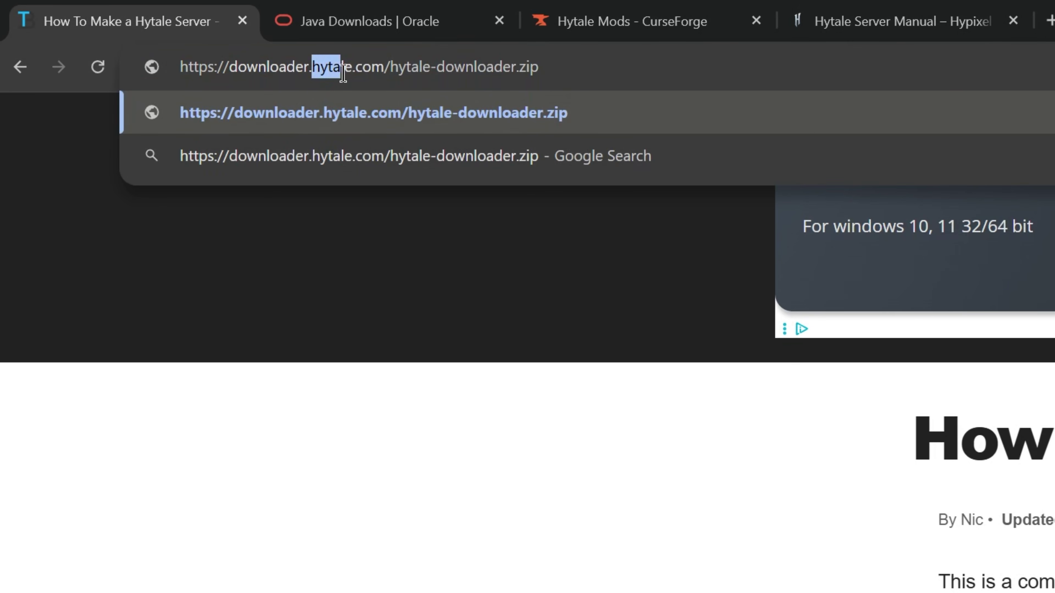
left_click_drag(394, 73, 547, 85)
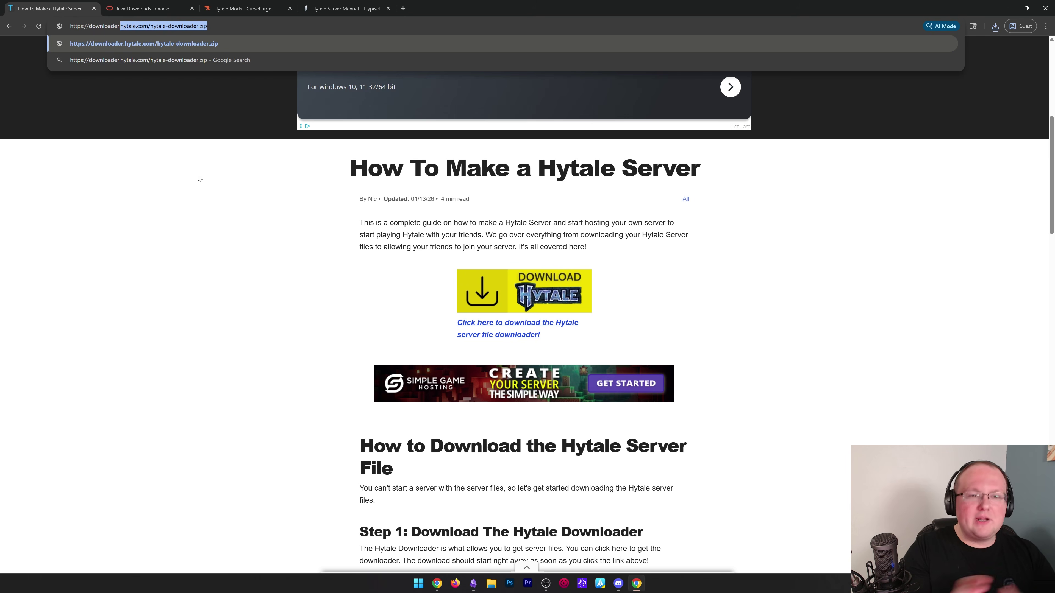
left_click(252, 247)
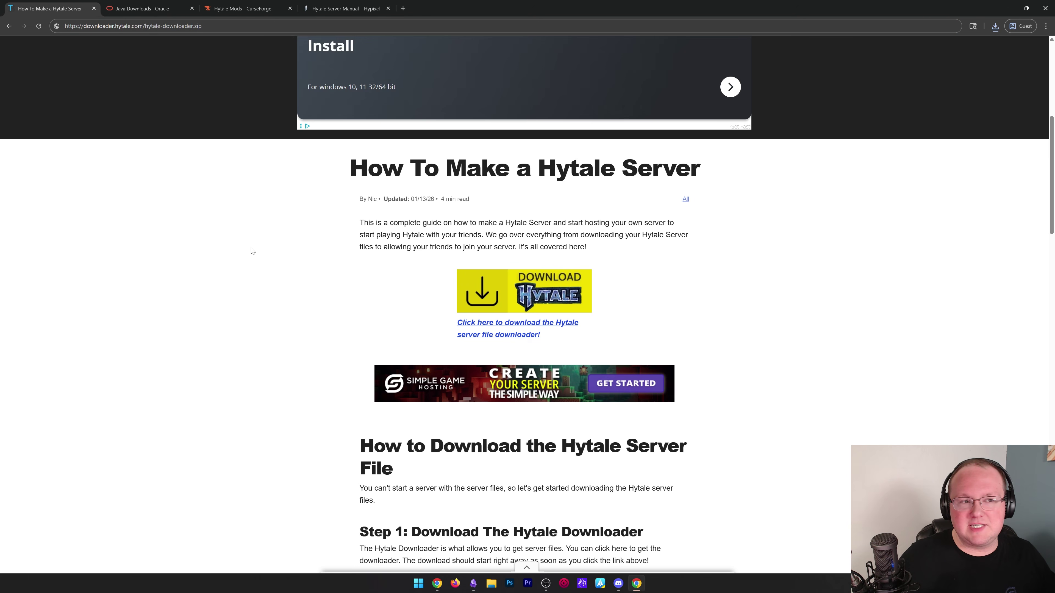
left_click(156, 9)
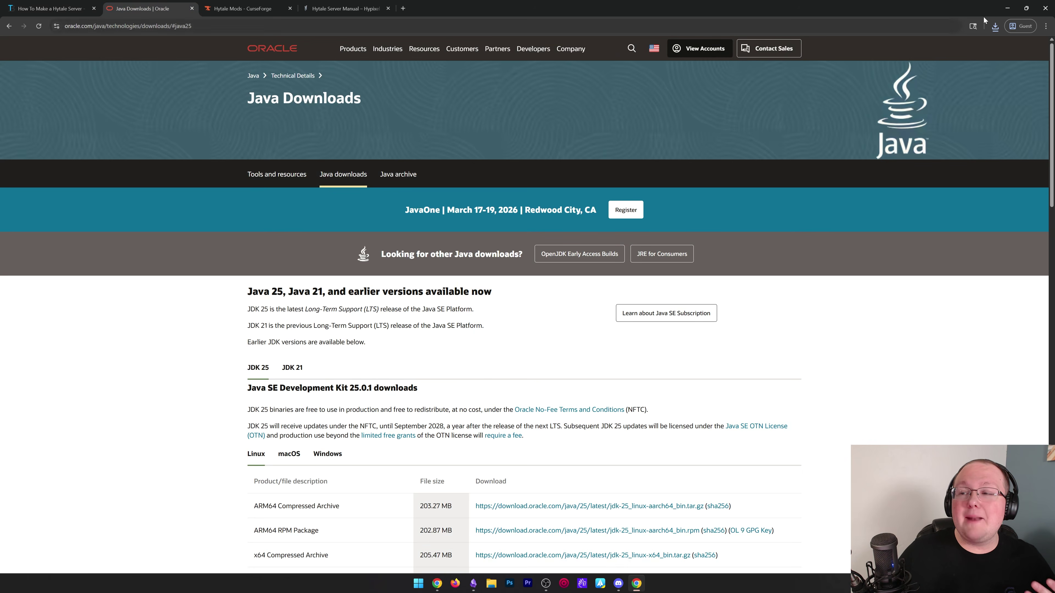
- Minimize the browser and open the Downloads folder in File Explorer
left_click(1007, 8)
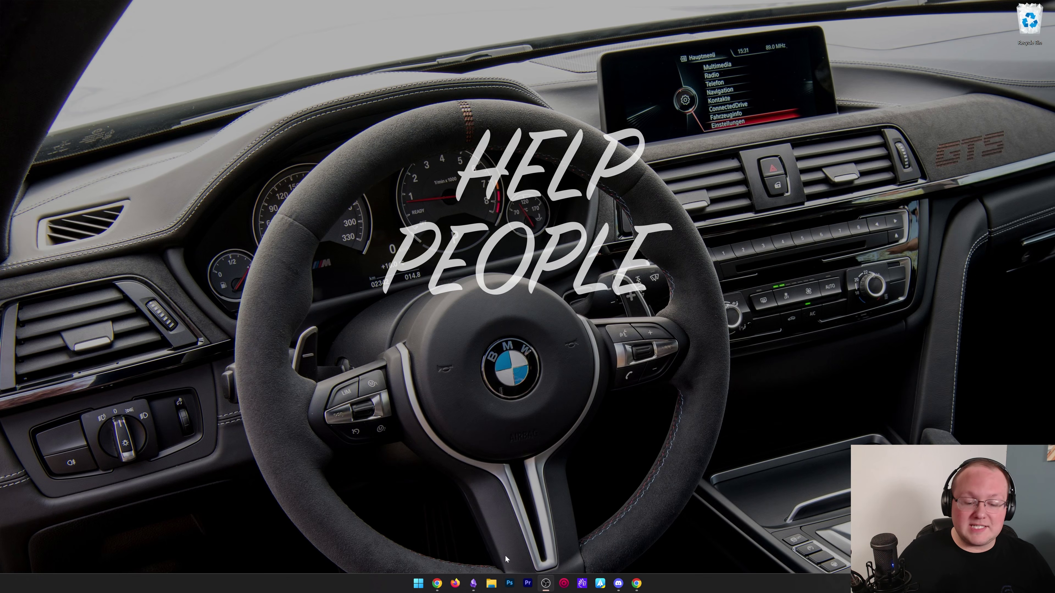
left_click(491, 583)
left_click(332, 231)
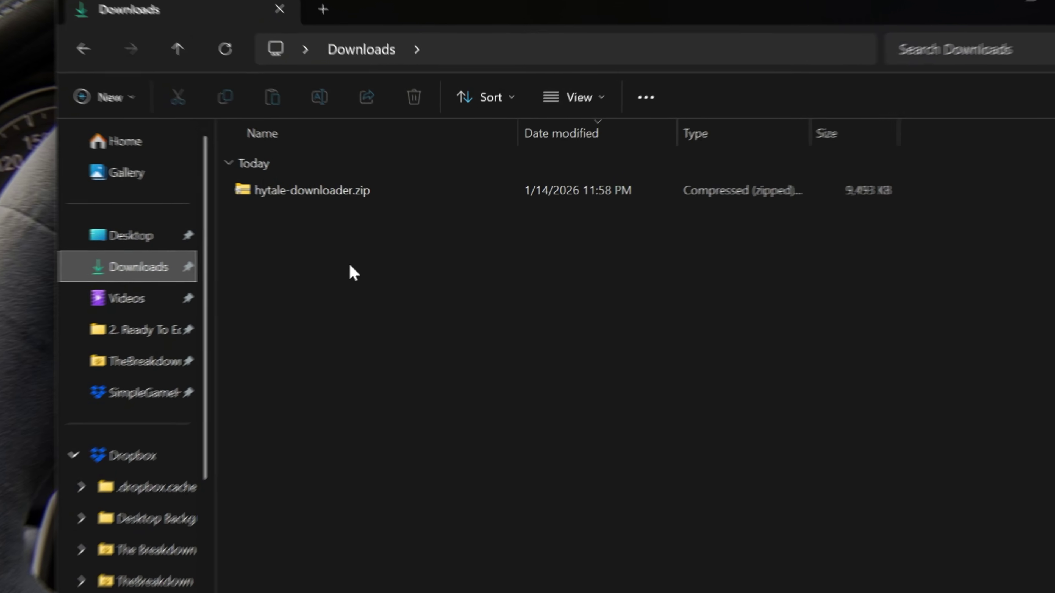
- Extract hytale-downloader.zip into a hytale-downloader folder within Downloads
left_click(298, 183)
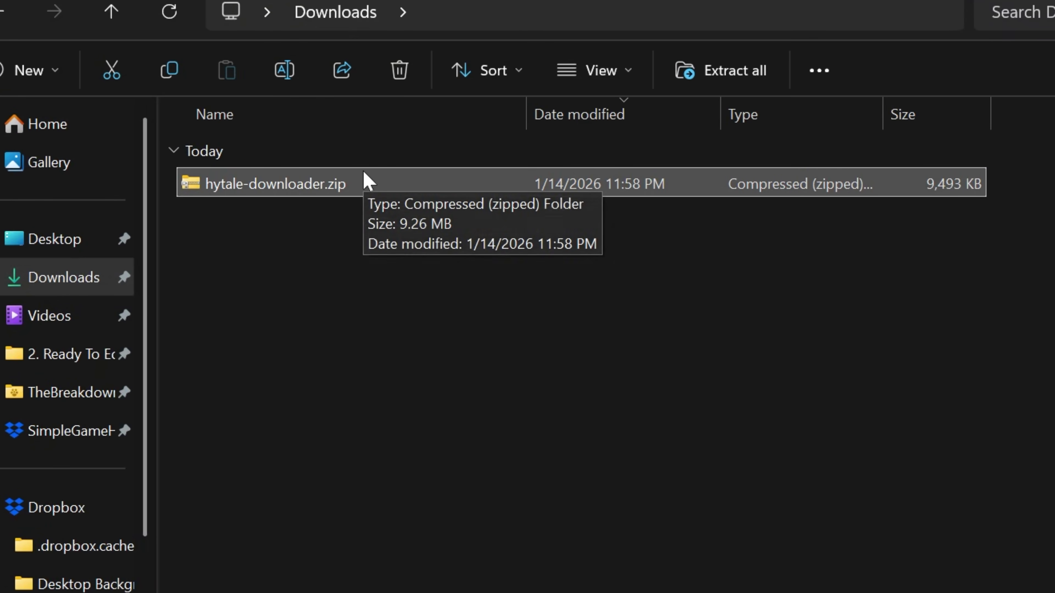
right_click(279, 192)
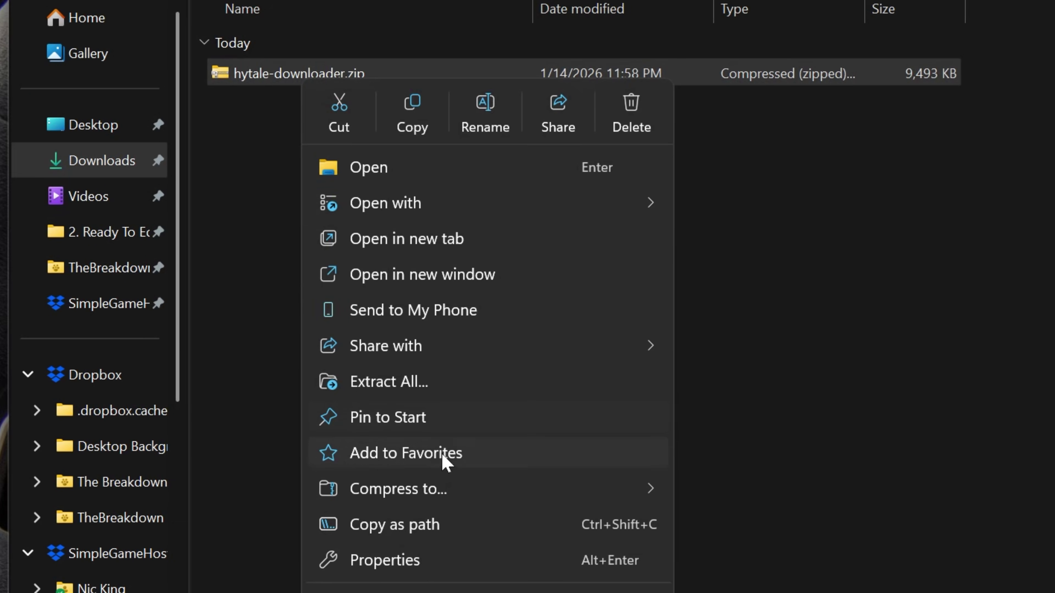
left_click(389, 382)
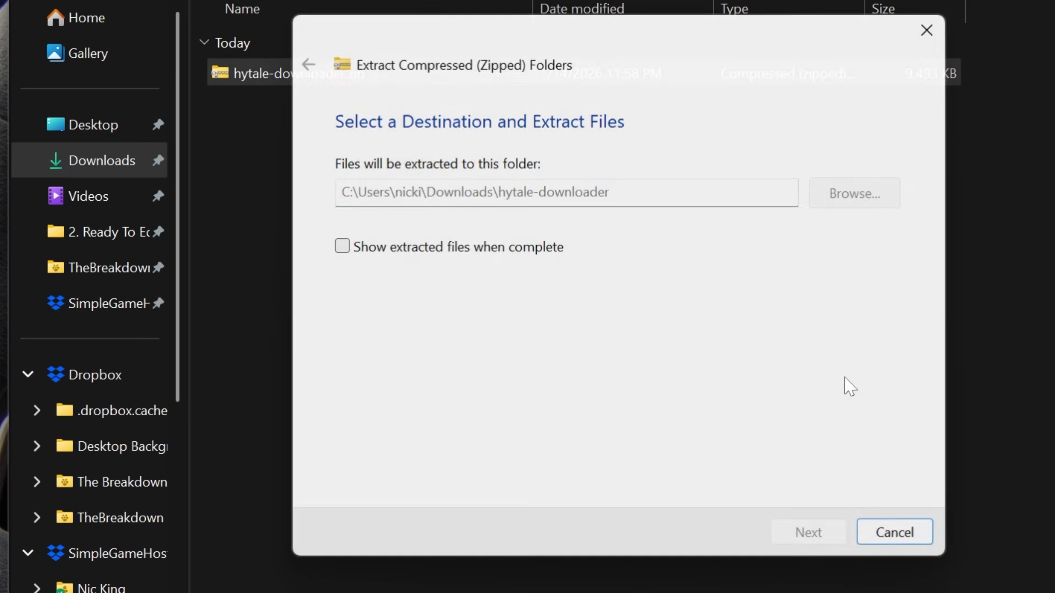
left_click(831, 532)
left_click(322, 112)
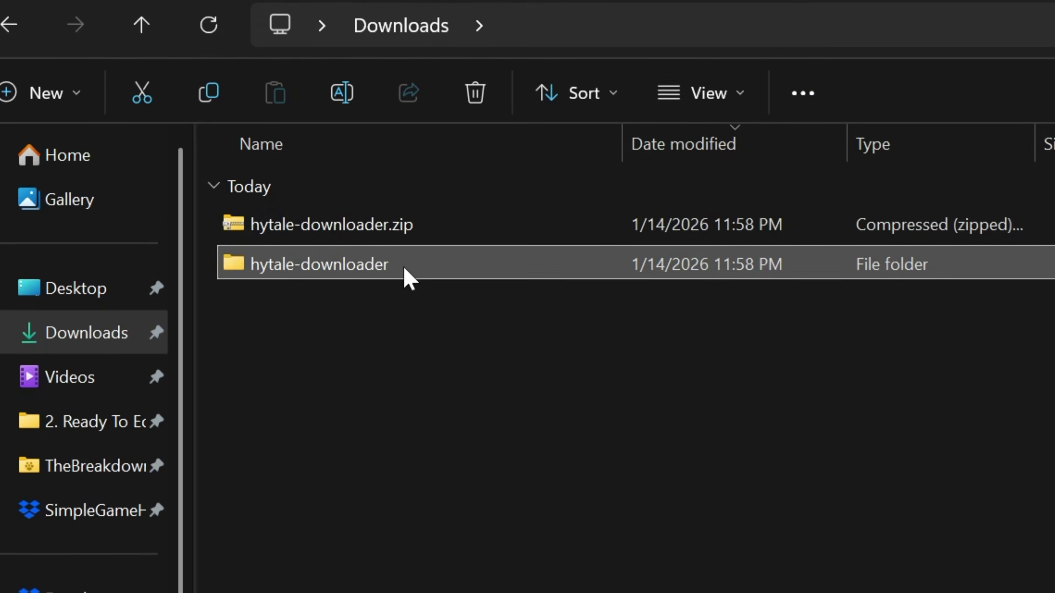
- Run hytale-downloader-windows-amd64.exe from the extracted folder and copy the first authentication URL it prints
double_click(404, 269)
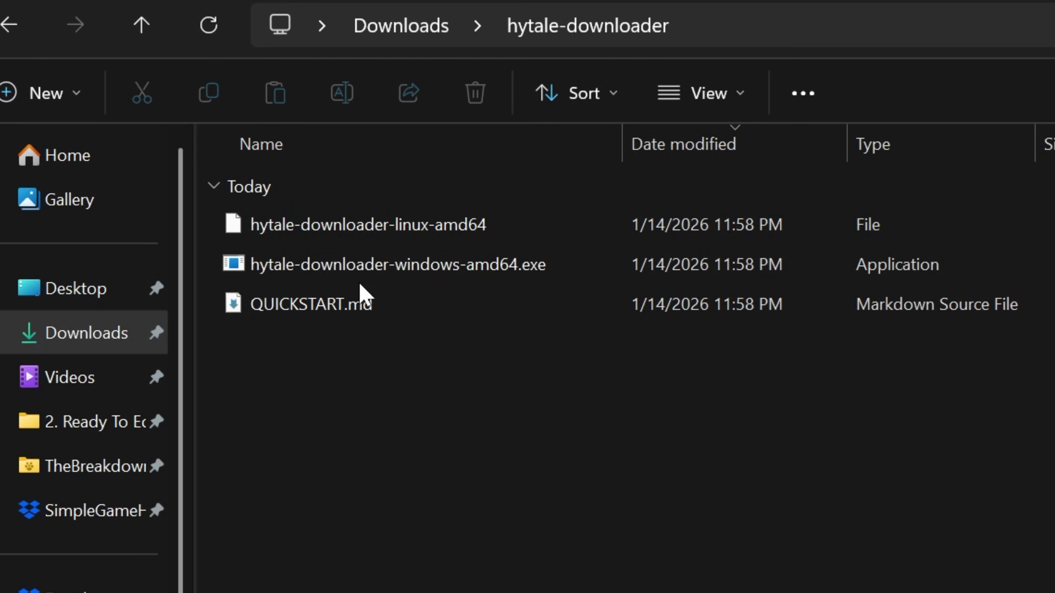
double_click(416, 269)
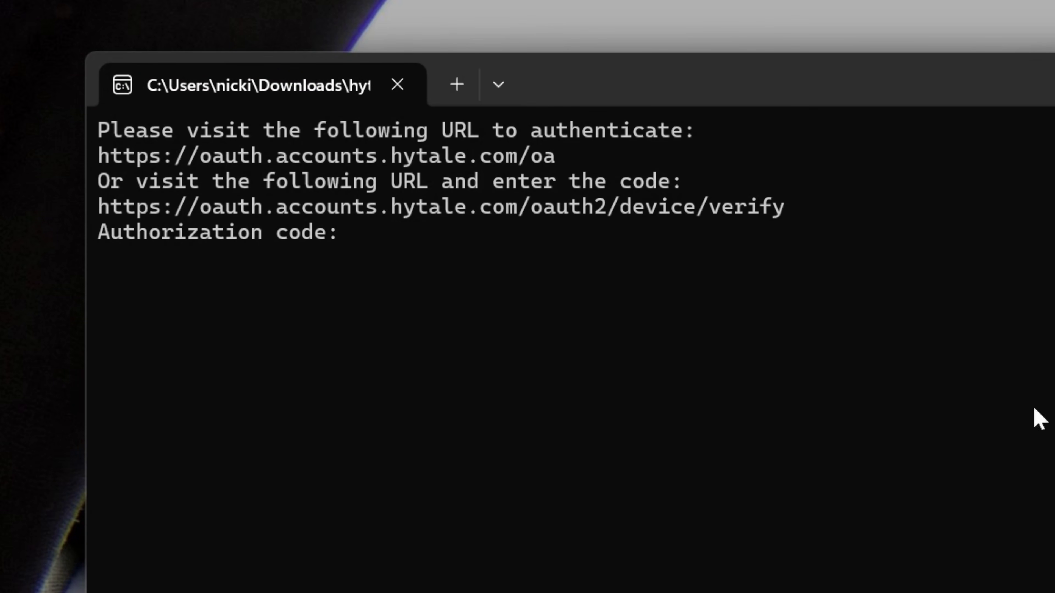
left_click_drag(1037, 168, 98, 160)
key("ctrl+c")
left_click_drag(980, 171, 88, 159)
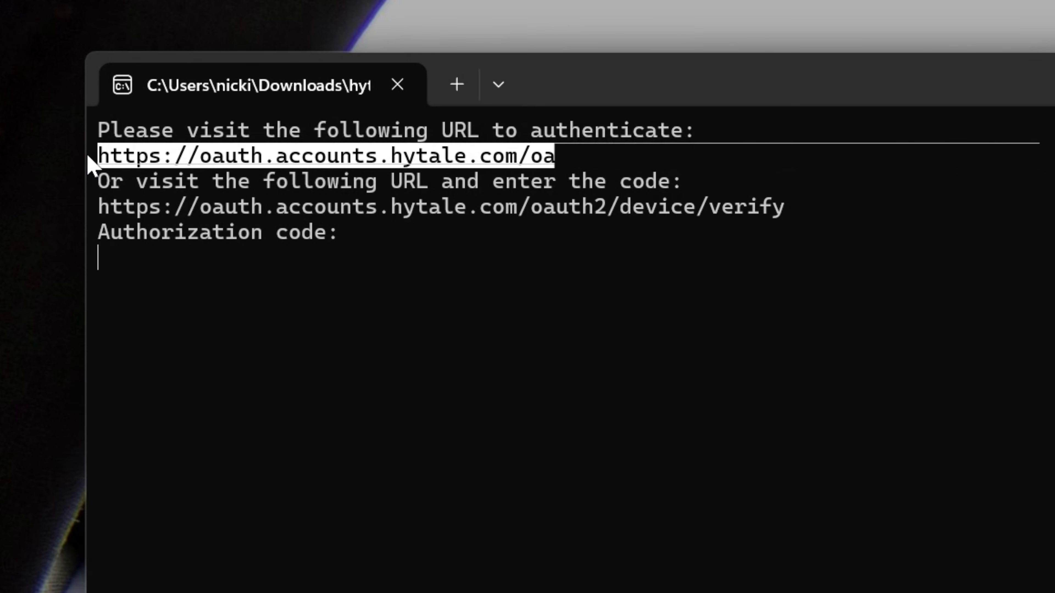
key("ctrl+c")
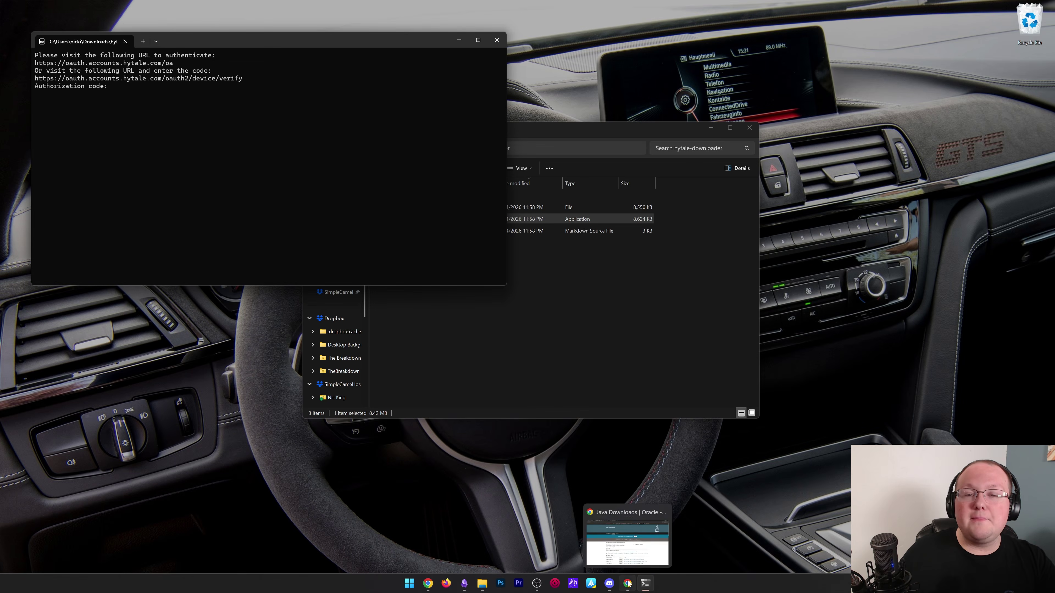
- Switch to Chrome, open the copied authentication URL in a new tab and approve Hytale's access to the account
left_click(628, 584)
key("ctrl+t")
key("ctrl+v")
key("Return")
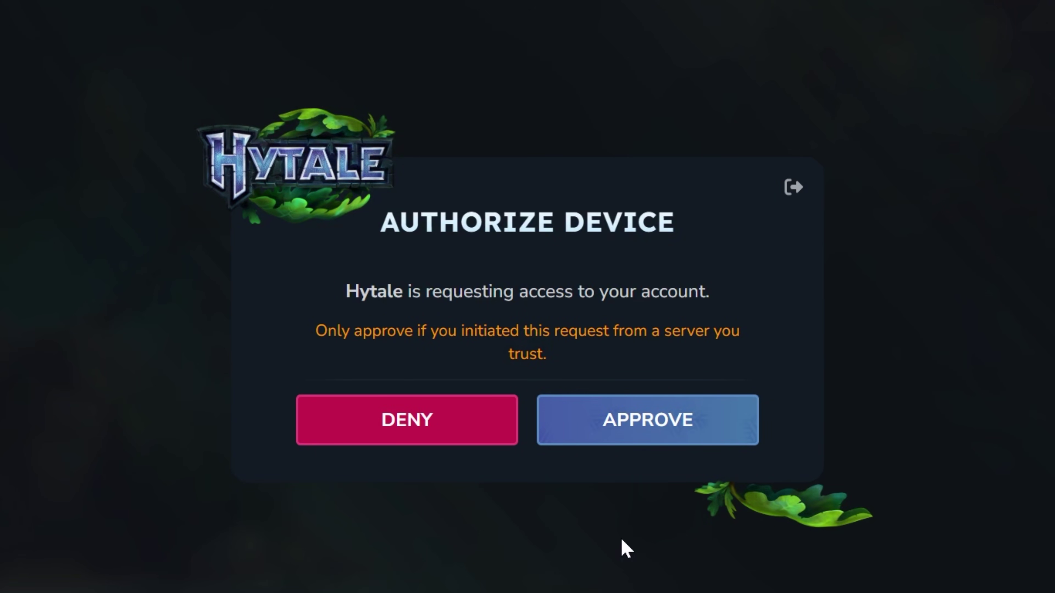
left_click(652, 428)
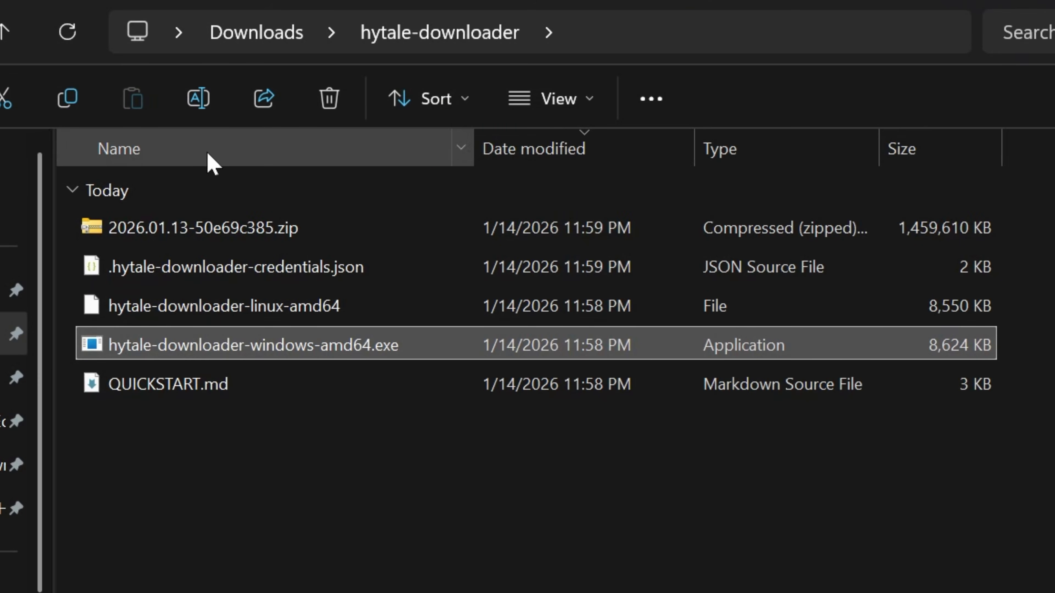
- Move 2026.01.13-50e69c385.zip from the hytale-downloader folder to the desktop and extract it there
left_click(236, 227)
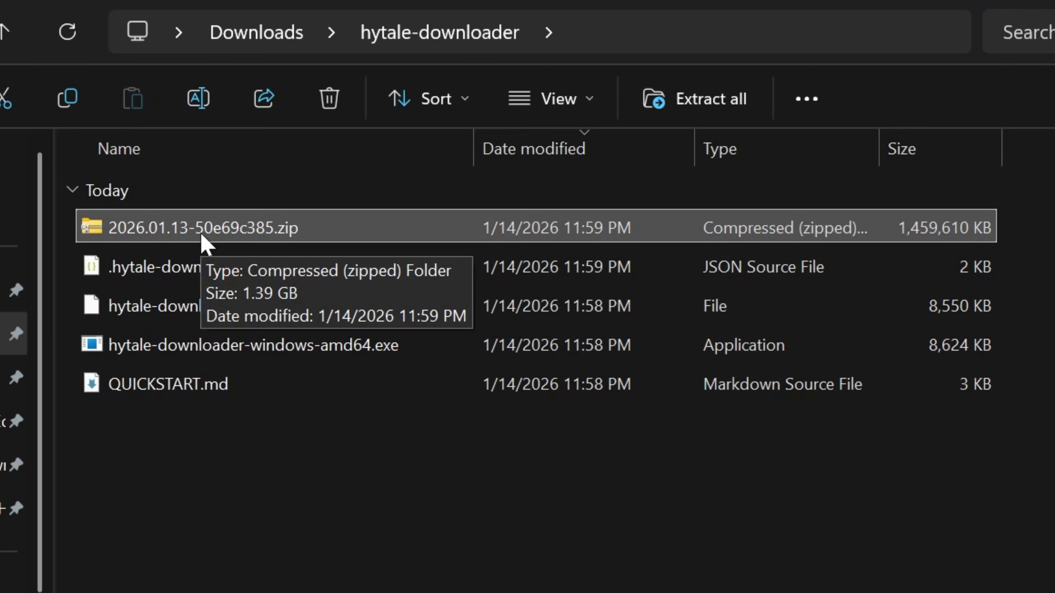
left_click_drag(202, 241, 270, 0)
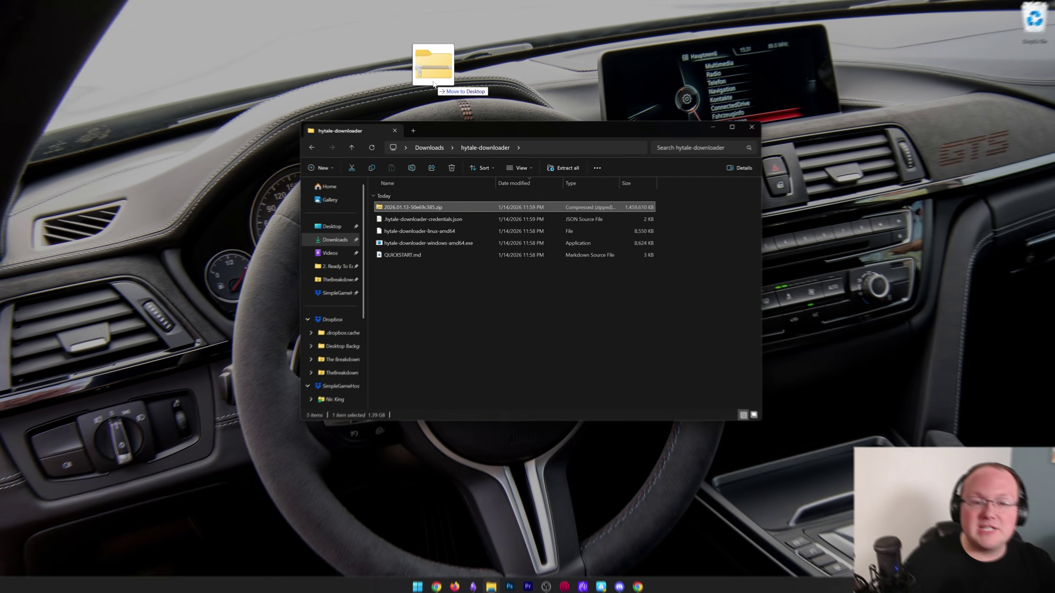
left_click_drag(433, 83, 433, 83)
key("super+d")
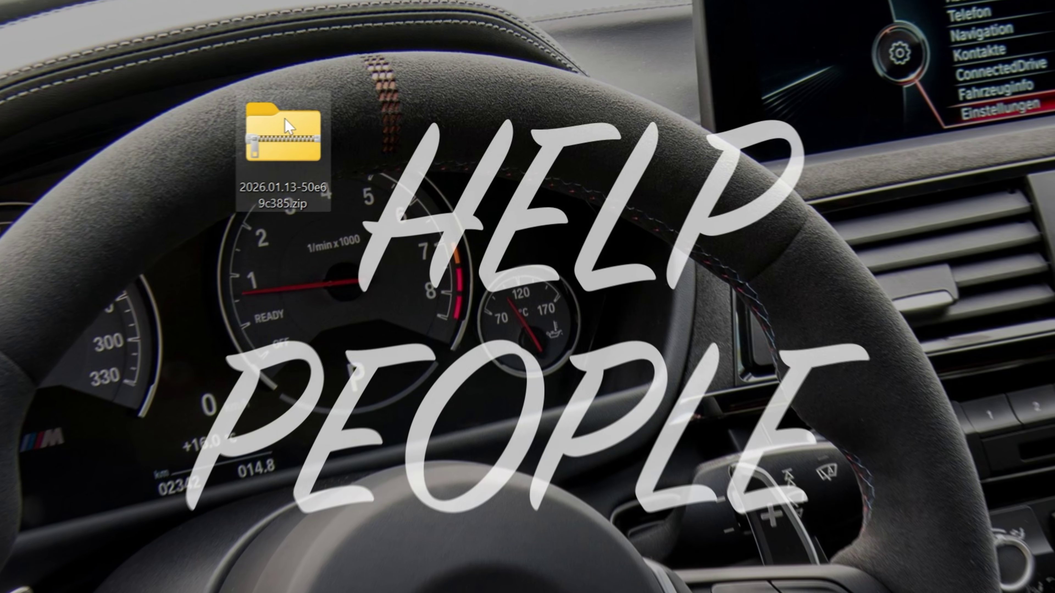
right_click(75, 32)
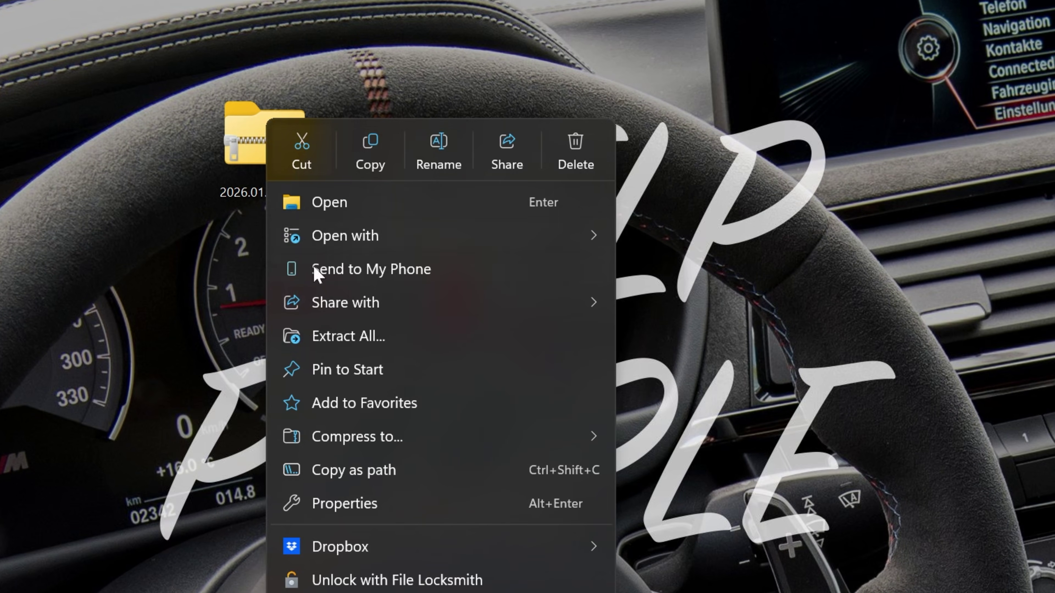
left_click(346, 337)
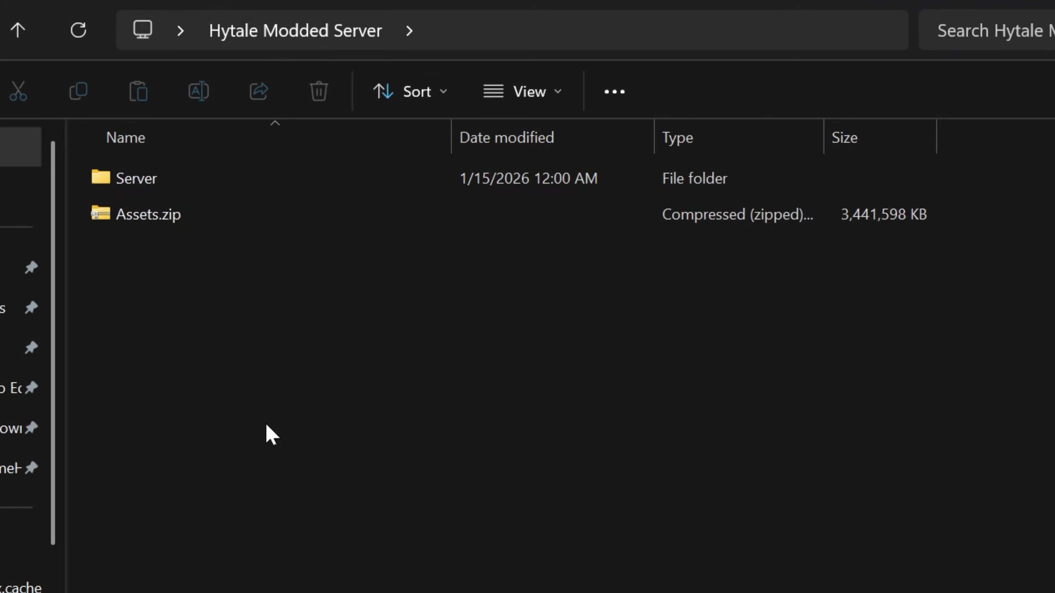
- Create a text document with the default name in the Hytale Modded Server folder and open it for editing
right_click(158, 284)
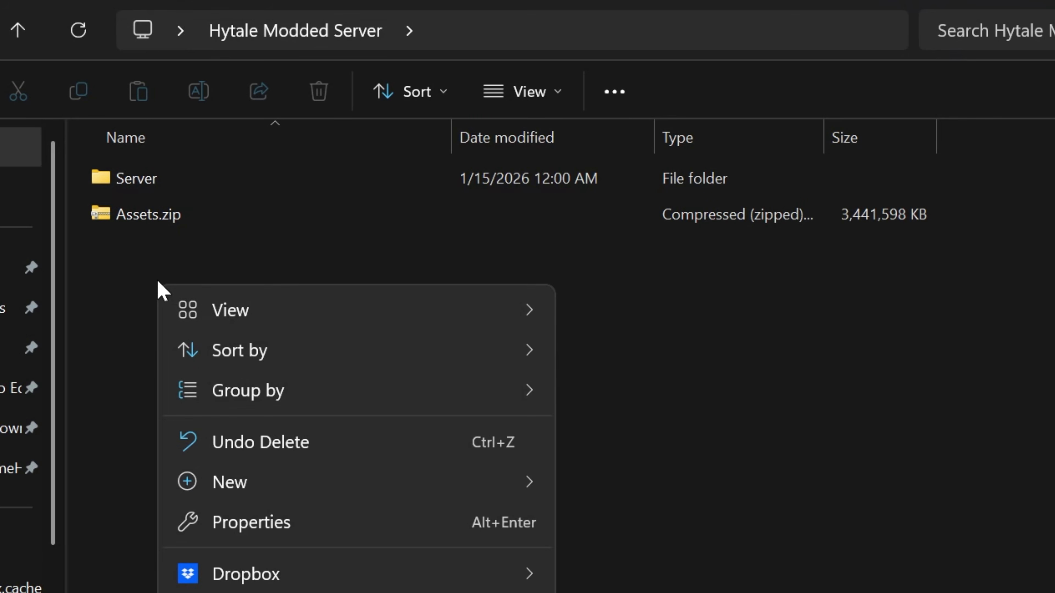
mouse_move(249, 484)
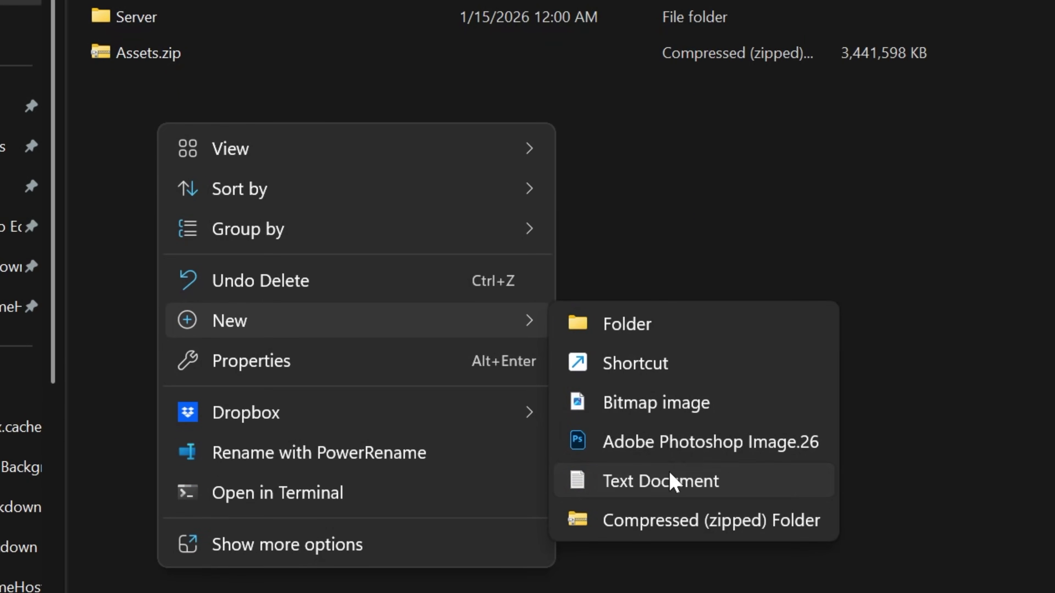
left_click(674, 482)
key("Return")
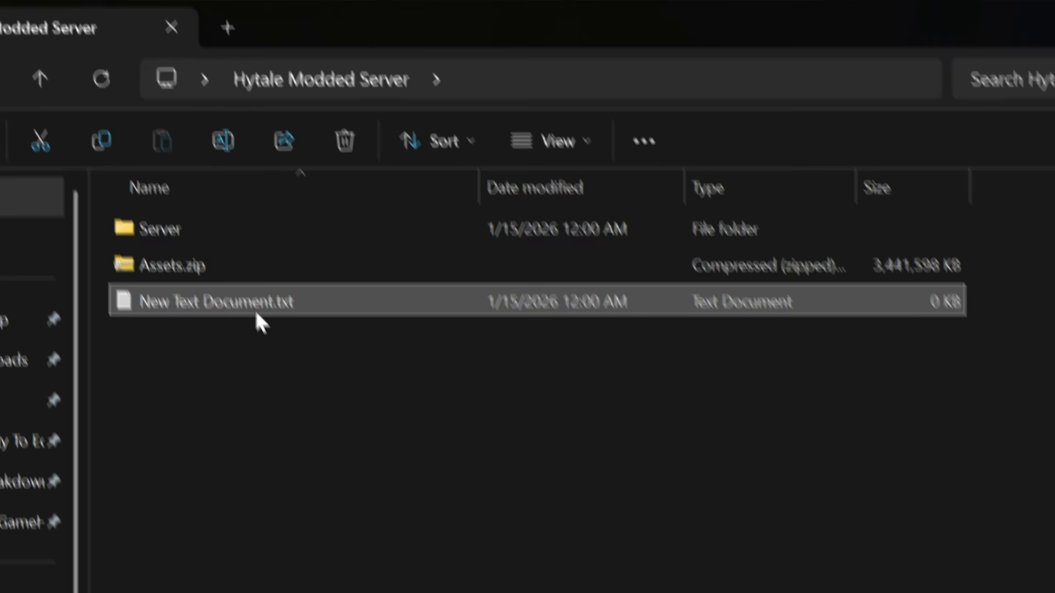
double_click(231, 256)
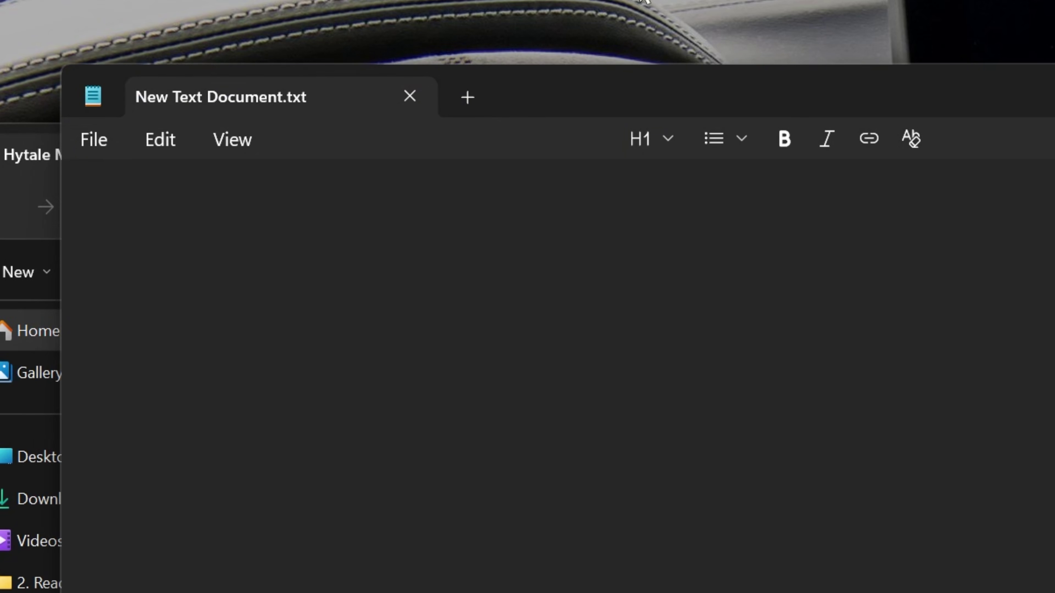
- Paste the startup script "java -Xms128M -Xmx6096M -jar Server/HytaleServer.jar --assets Assets.zip" with PAUSE on the second line, and review its memory value
key("ctrl+v")
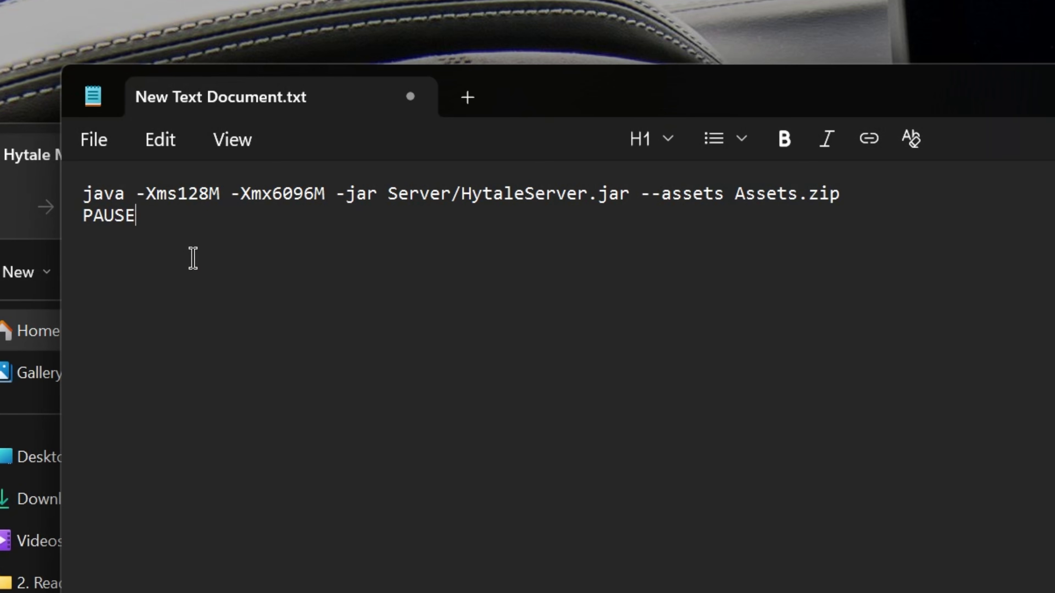
left_click(125, 194)
left_click(397, 204)
left_click_drag(465, 197, 702, 210)
left_click(866, 210)
left_click(268, 187)
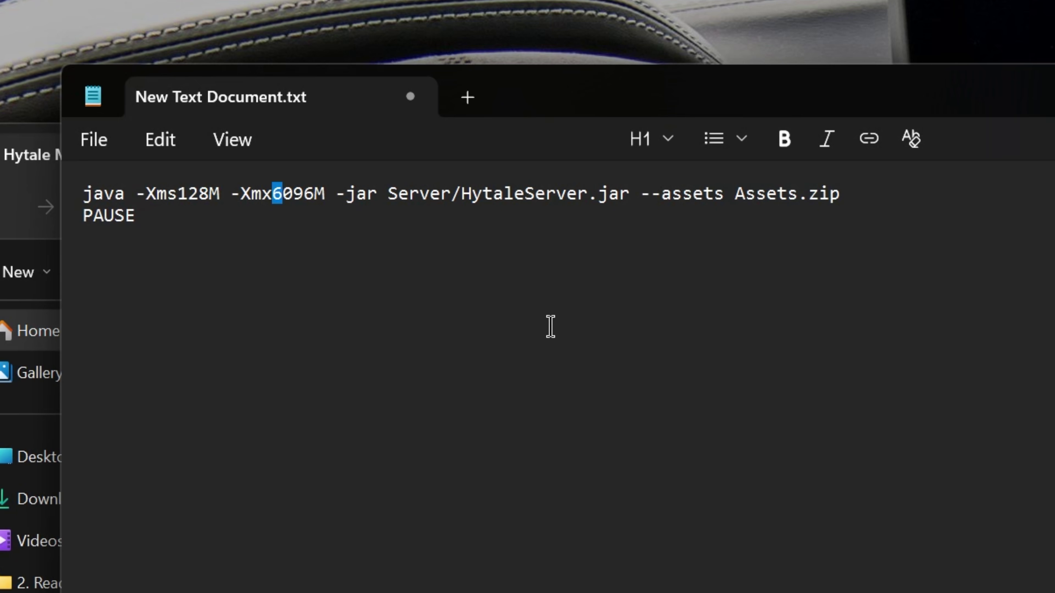
type("8")
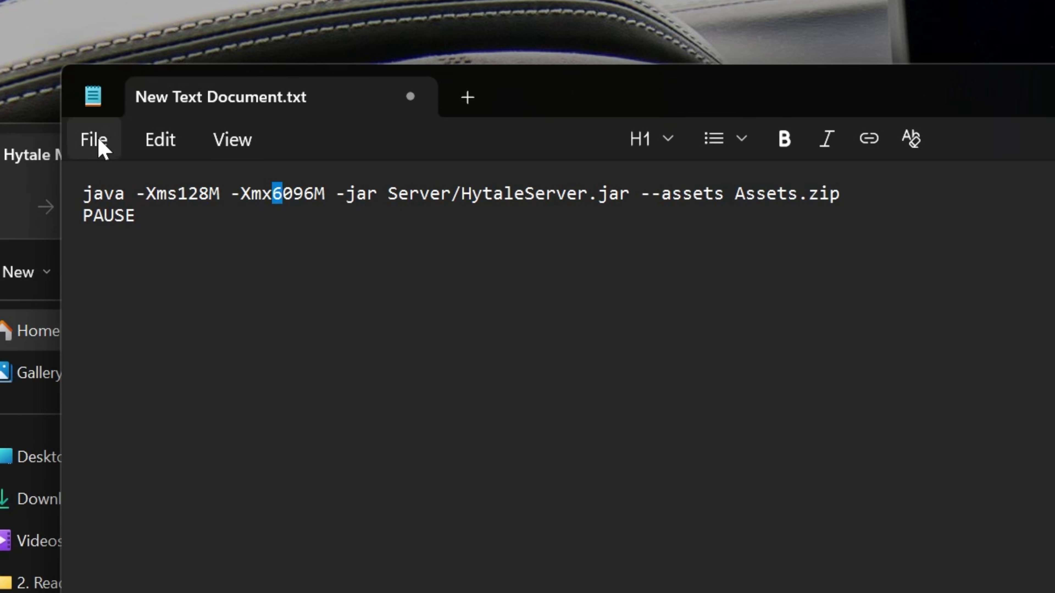
- Save the startup script under the new name run.bat in the Hytale Modded Server folder
left_click(113, 145)
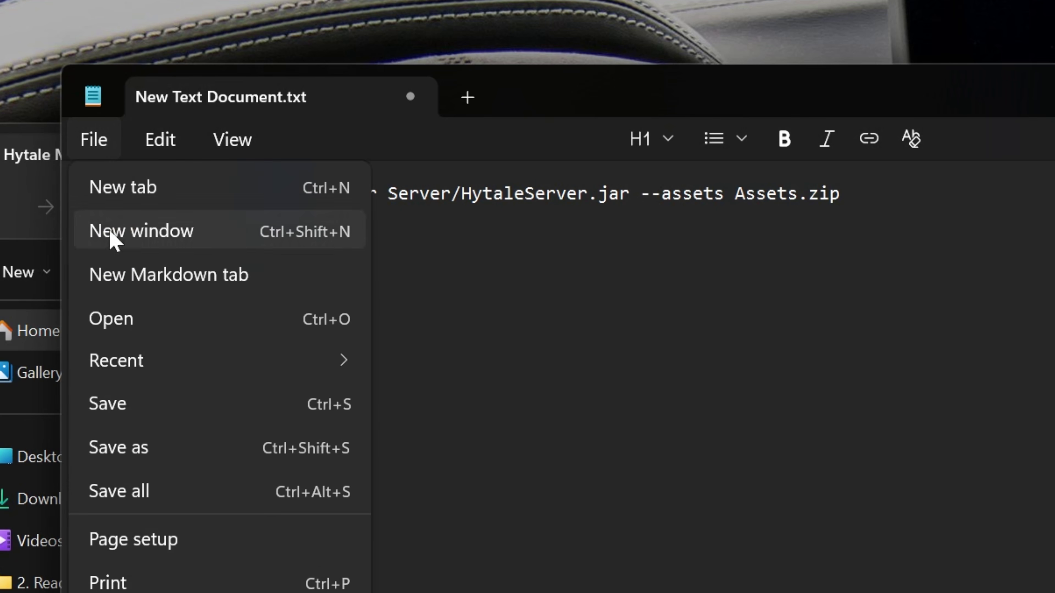
left_click(94, 142)
left_click(95, 135)
left_click(141, 446)
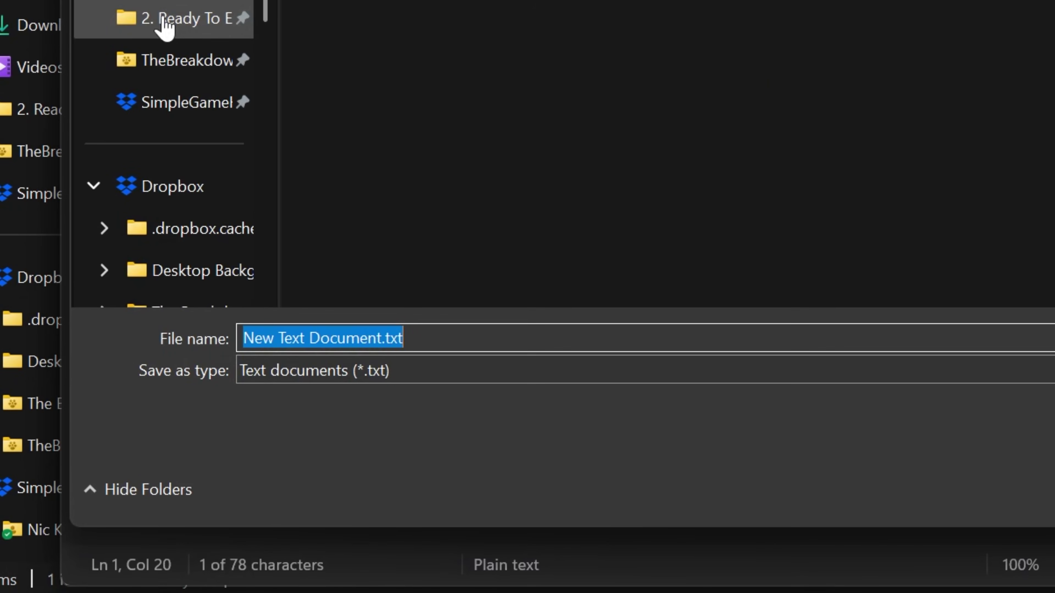
type("run.bat")
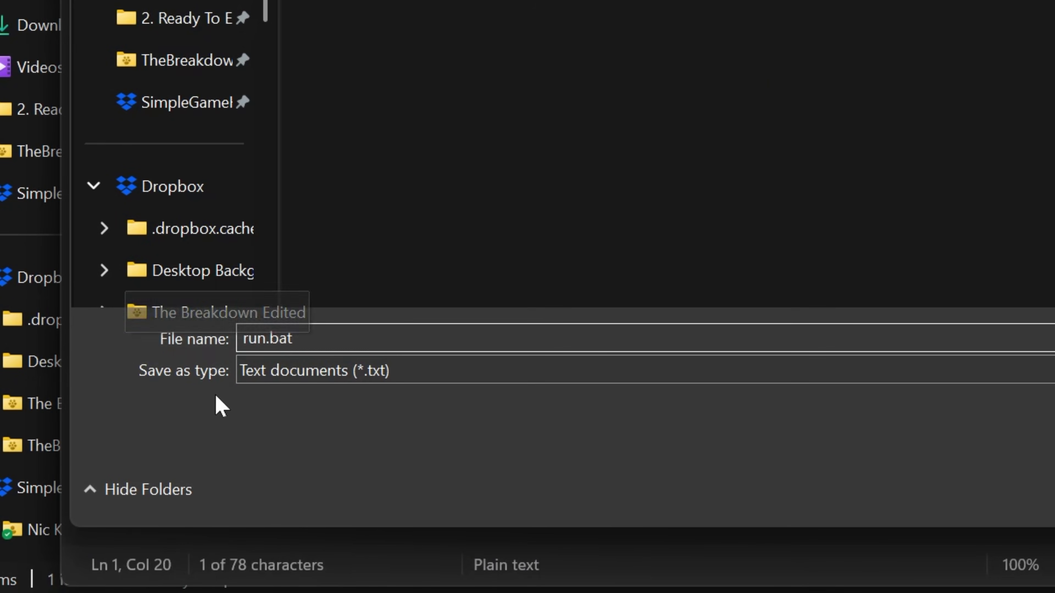
left_click(262, 376)
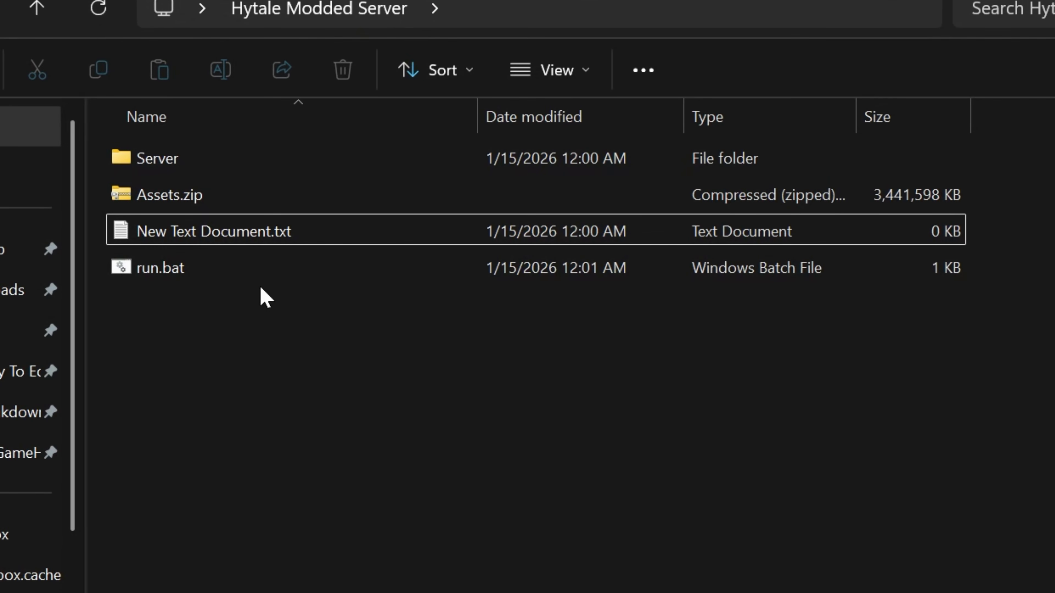
- Start the server with run.bat and run the command auth login device in its console
double_click(347, 254)
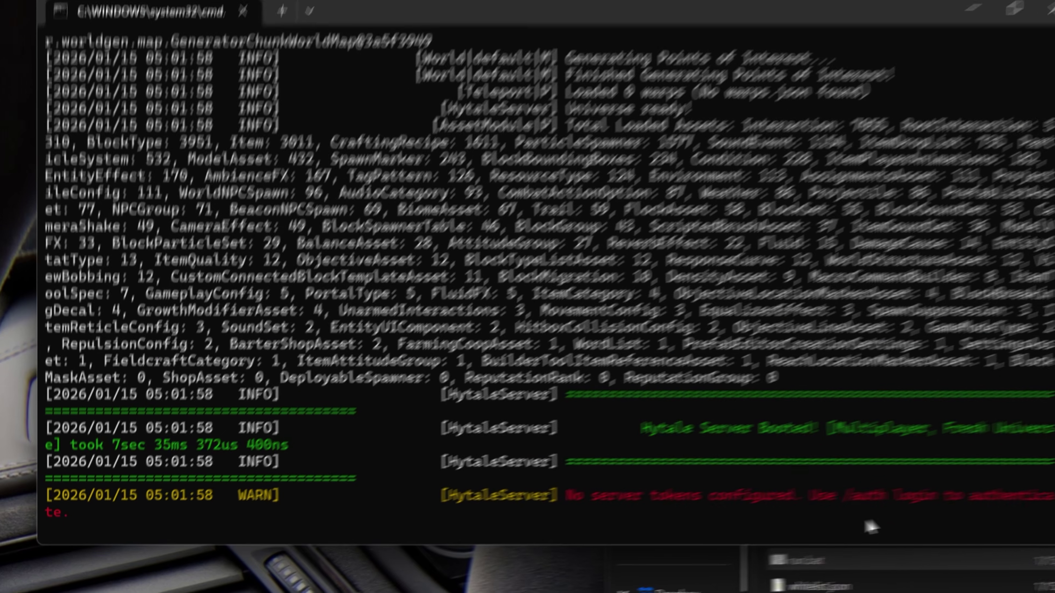
type("auth login")
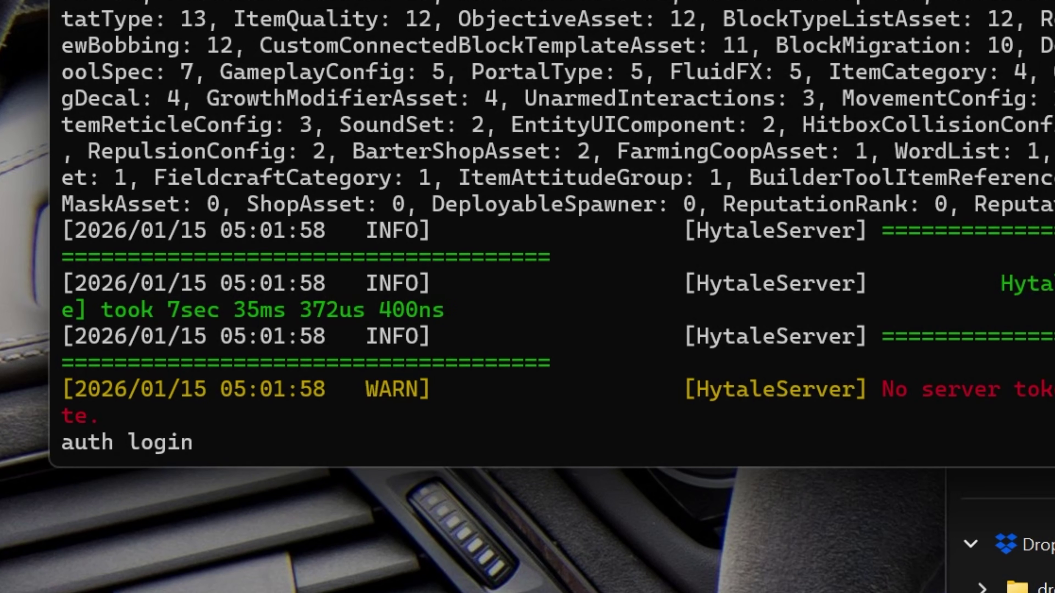
type(" device")
key("Return")
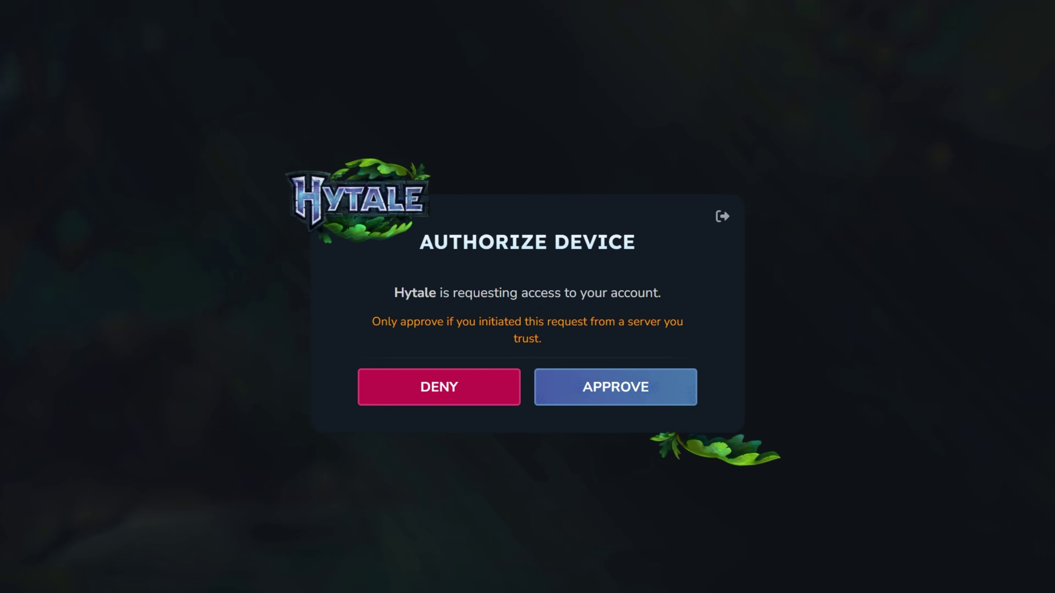
left_click(627, 369)
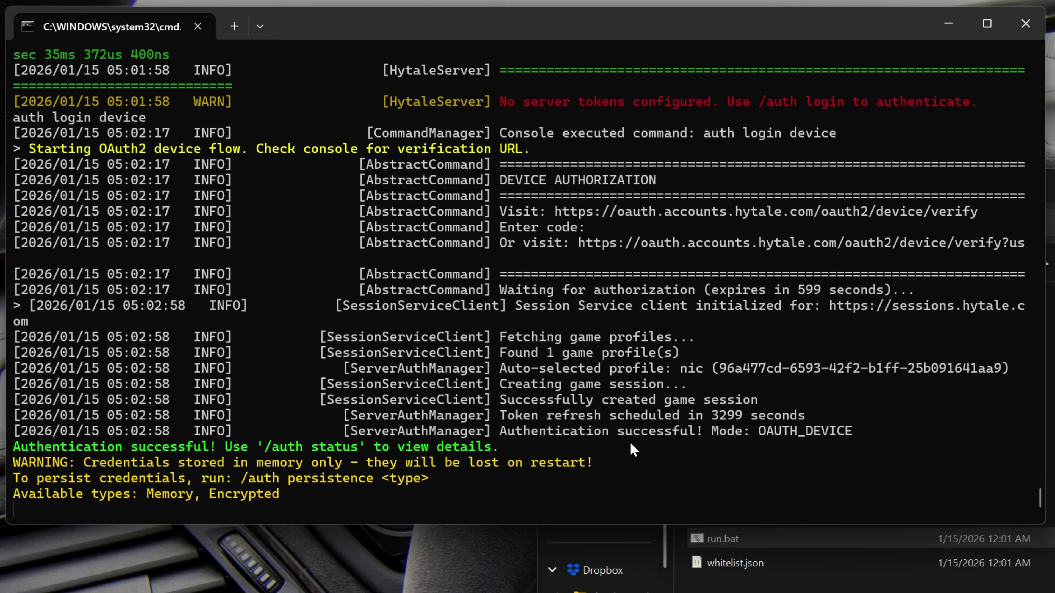
type("statu")
key("Return")
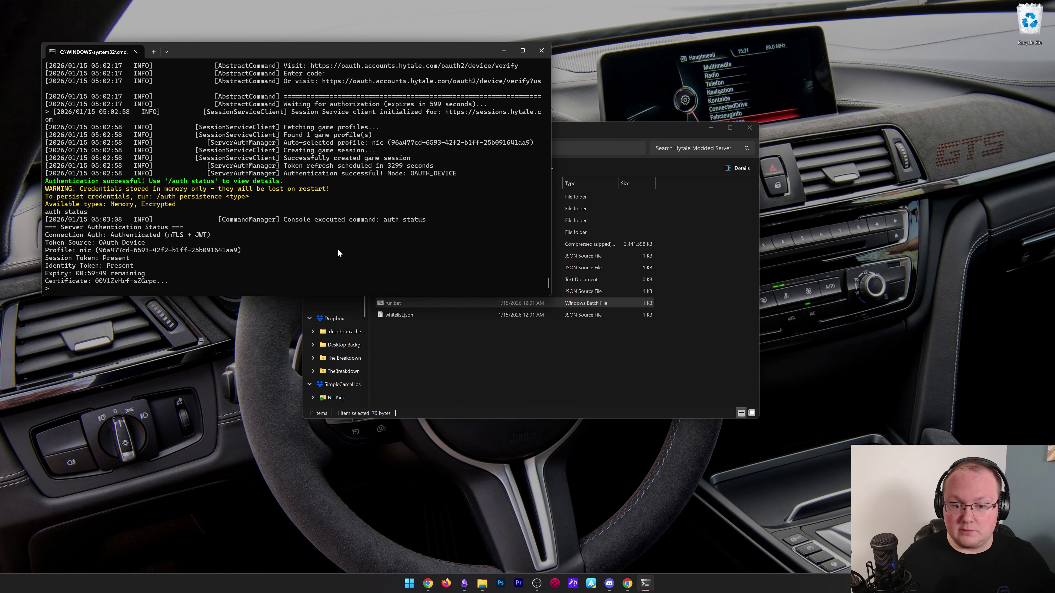
- Switch to the CurseForge Hytale Mods page in Chrome and open the HomesPlus download in a new tab
left_click(433, 359)
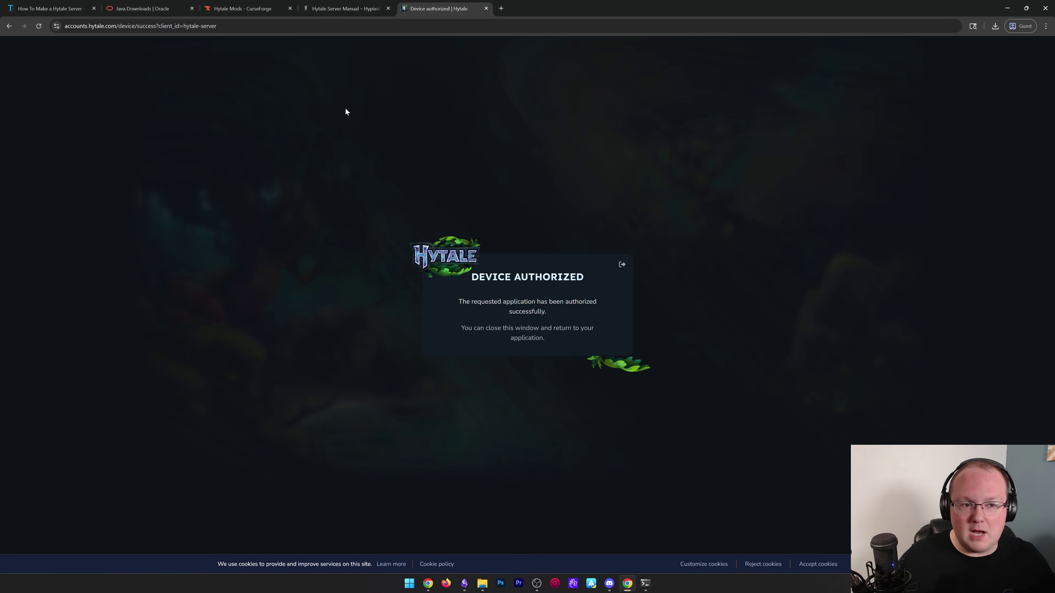
left_click(274, 8)
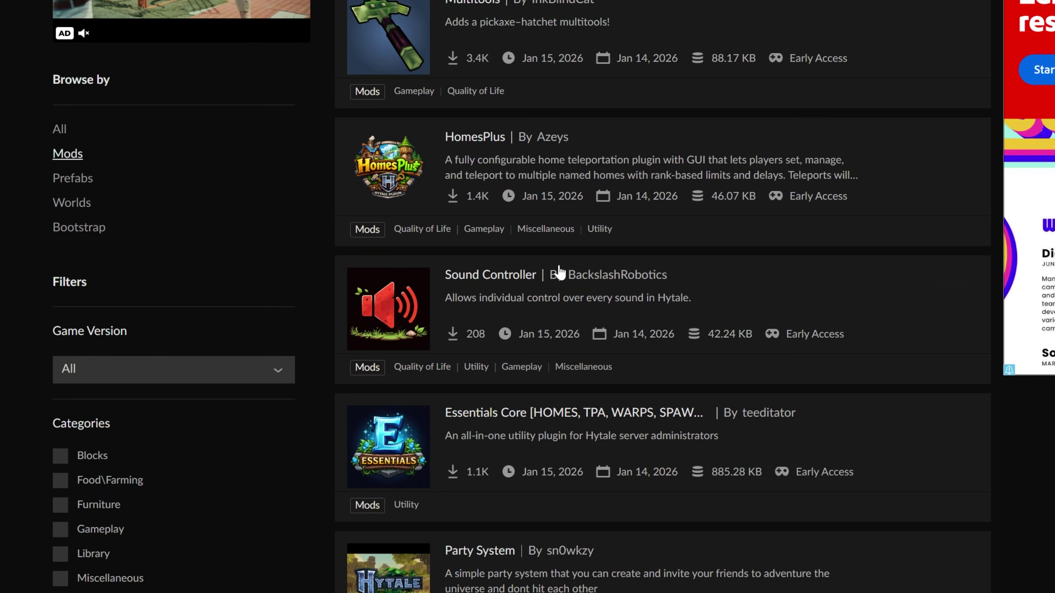
mouse_move(424, 229)
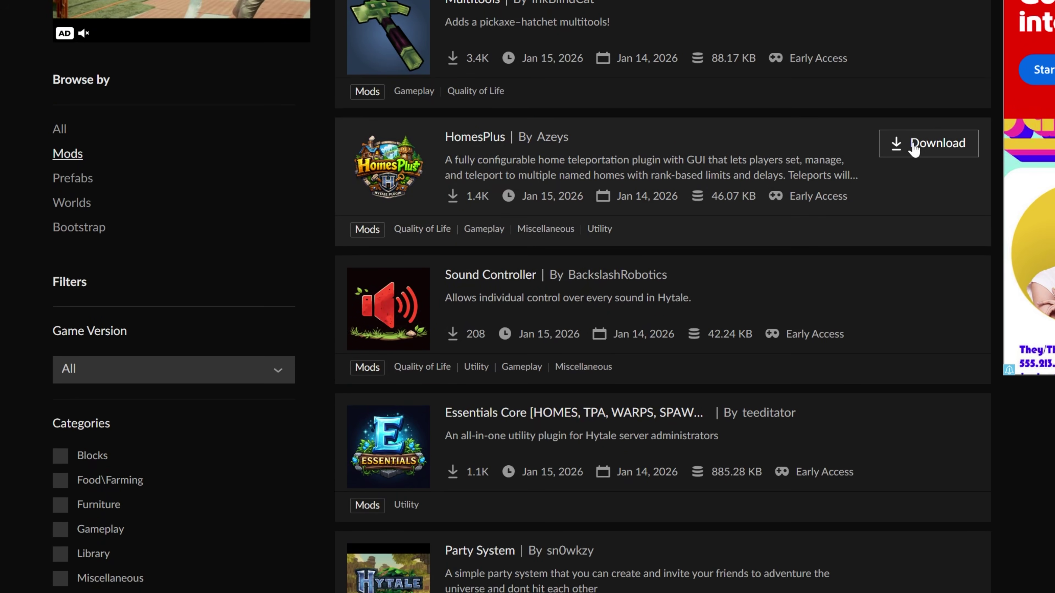
right_click(895, 153)
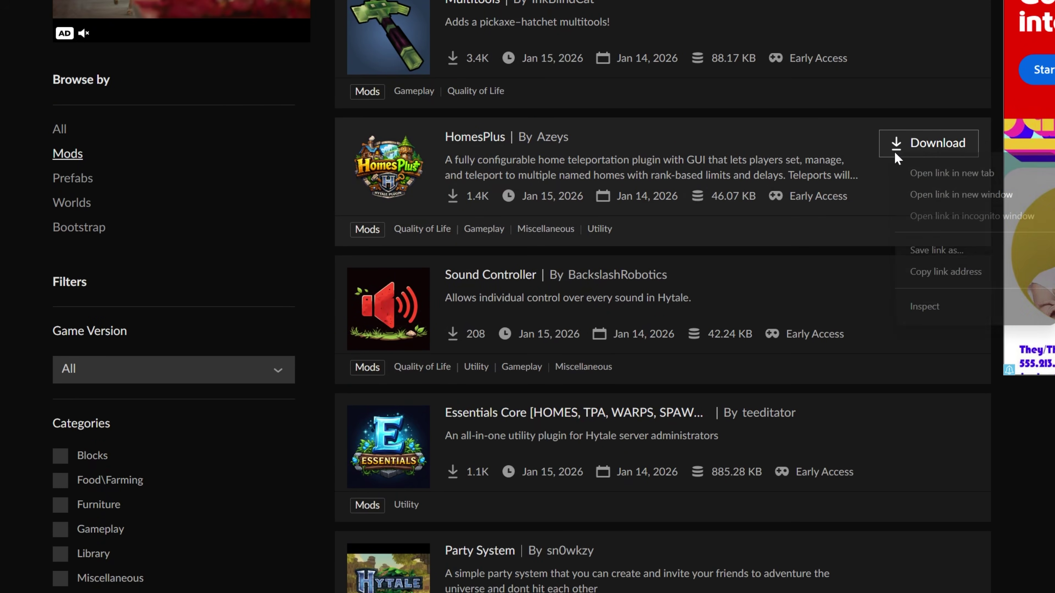
left_click(907, 181)
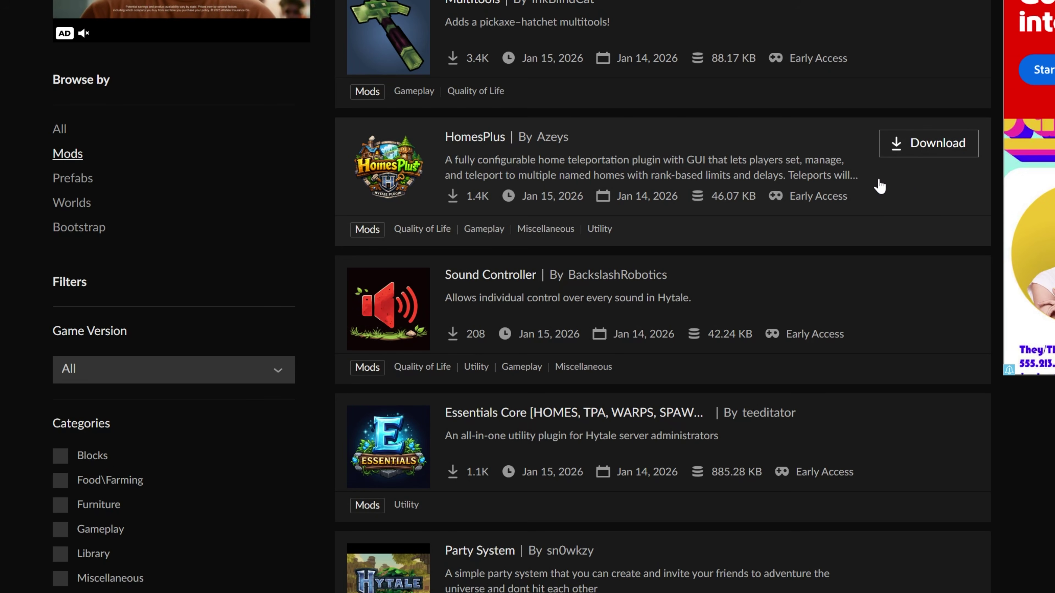
- Browse the Hytale mods list and search it for "shrubs"
scroll(777, 191, "down", 20)
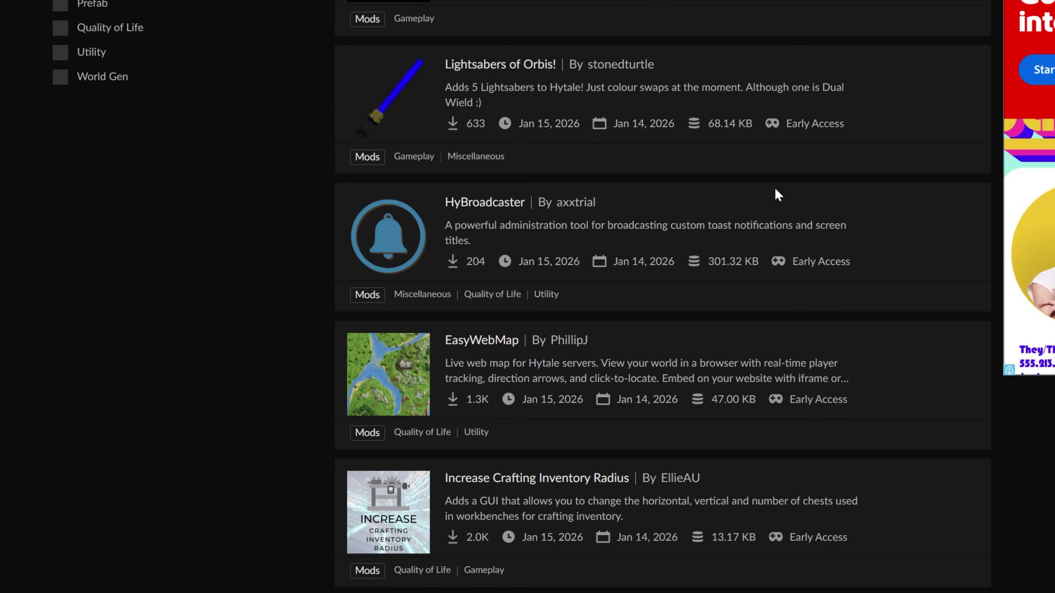
scroll(769, 188, "down", 2)
scroll(759, 193, "down", 6)
scroll(481, 38, "down", 8)
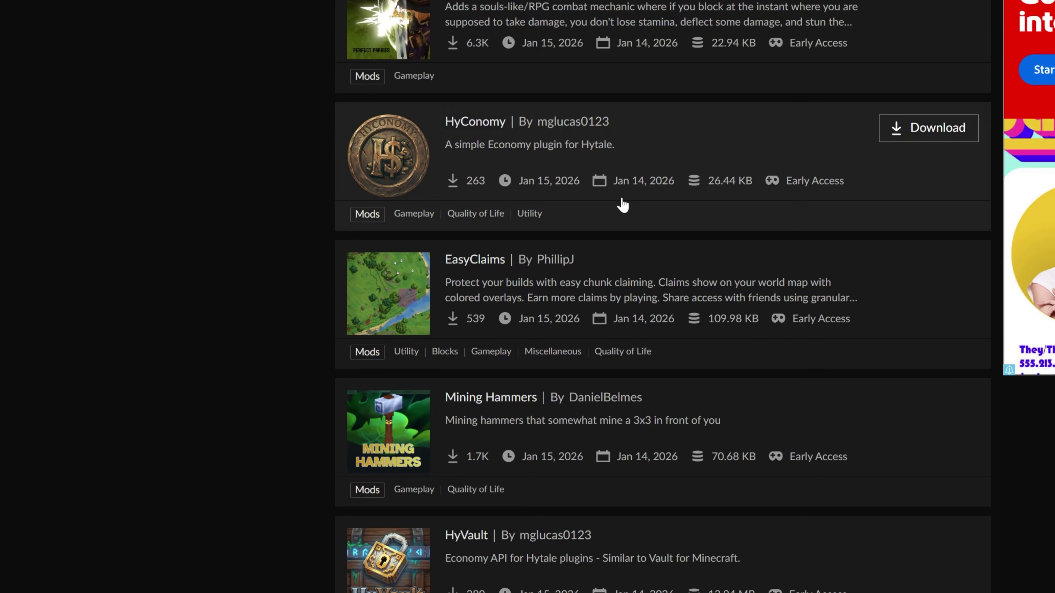
scroll(631, 203, "up", 15)
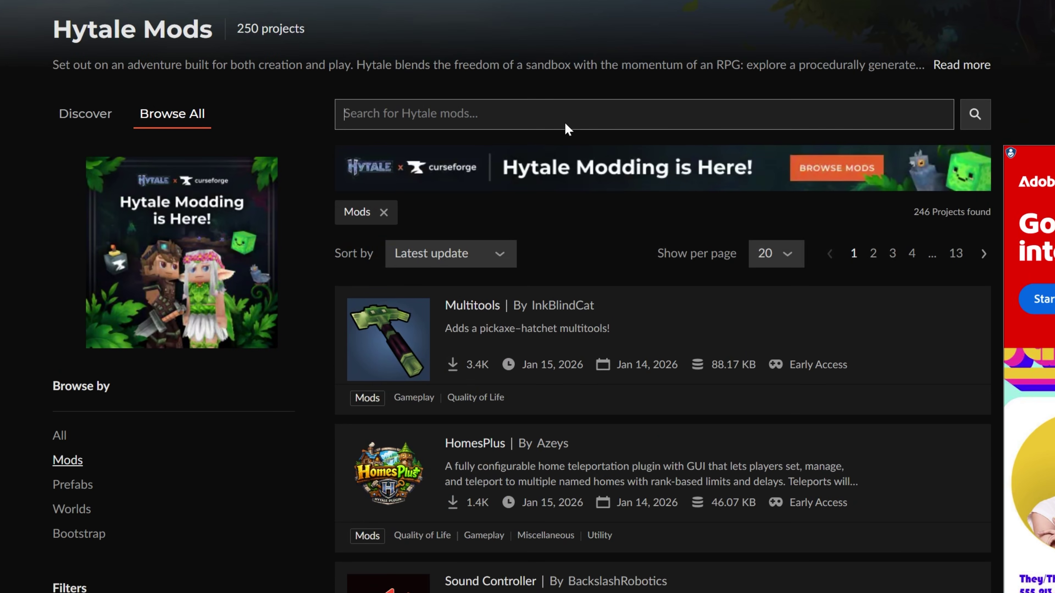
type("shurbs")
key("Return")
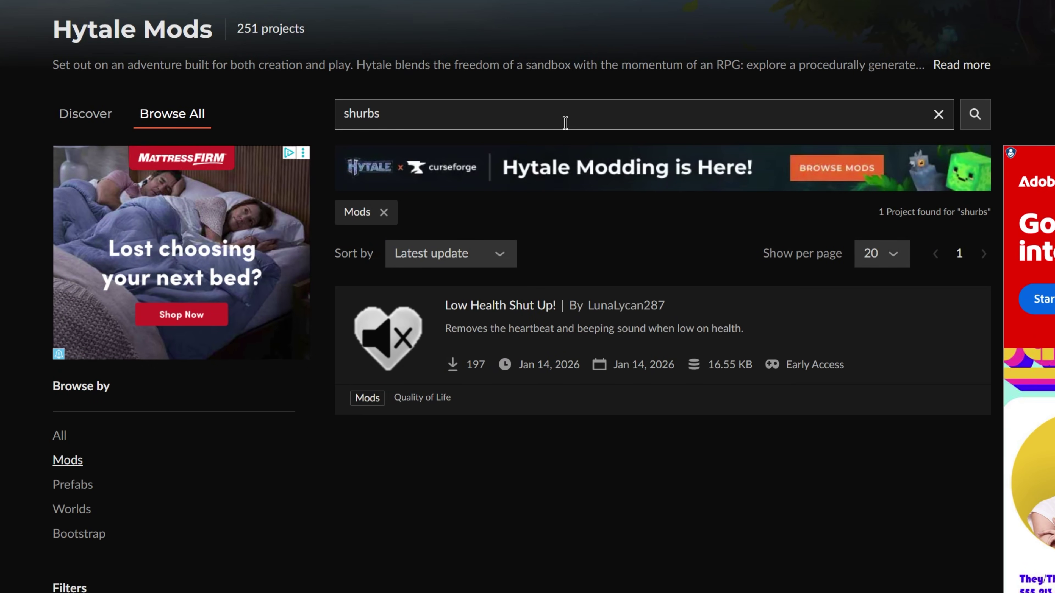
key("ctrl+a")
type("shr")
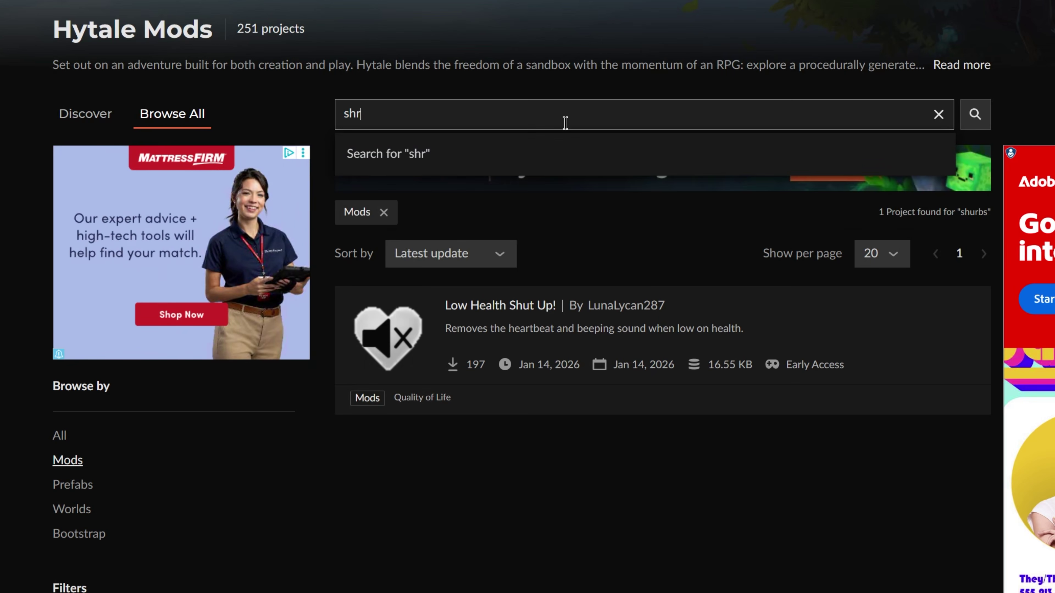
type("ubs")
key("Return")
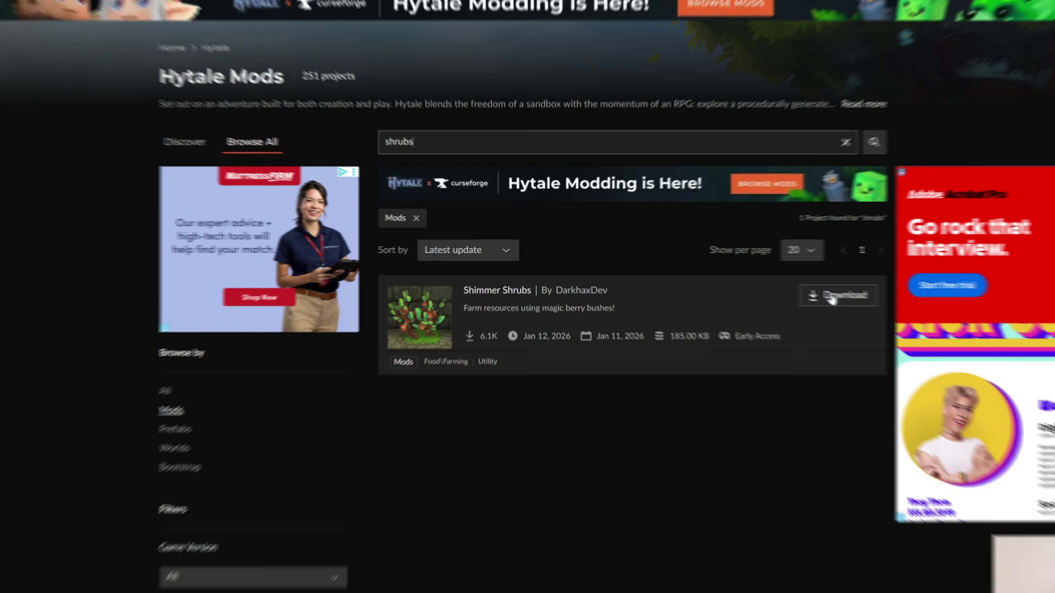
- Download the Shimmer Shrubs mod and bring up the HomesPlus download page so that mod downloads too
left_click(928, 311)
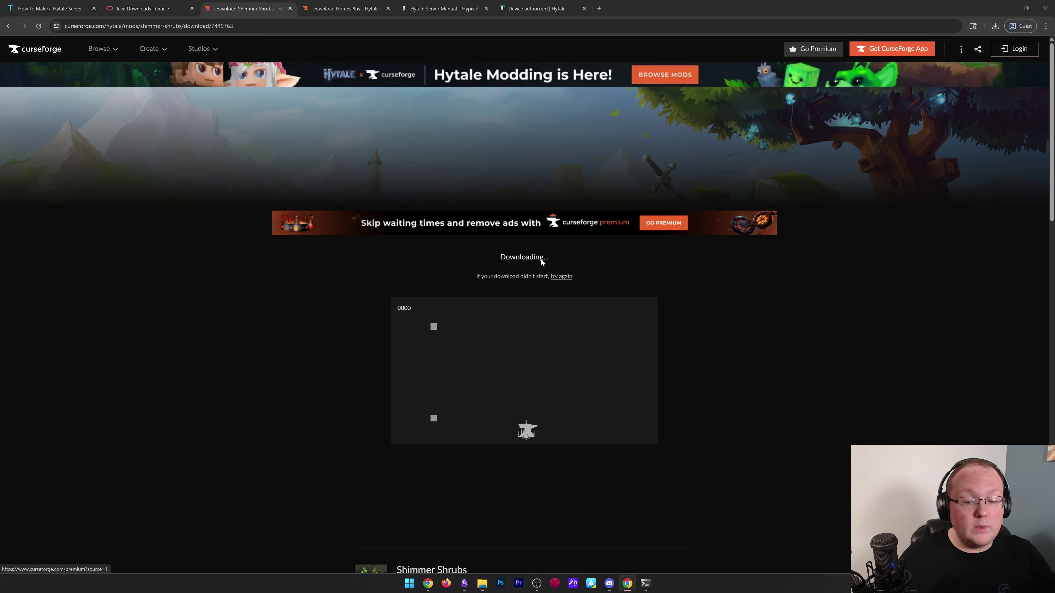
left_click(423, 281)
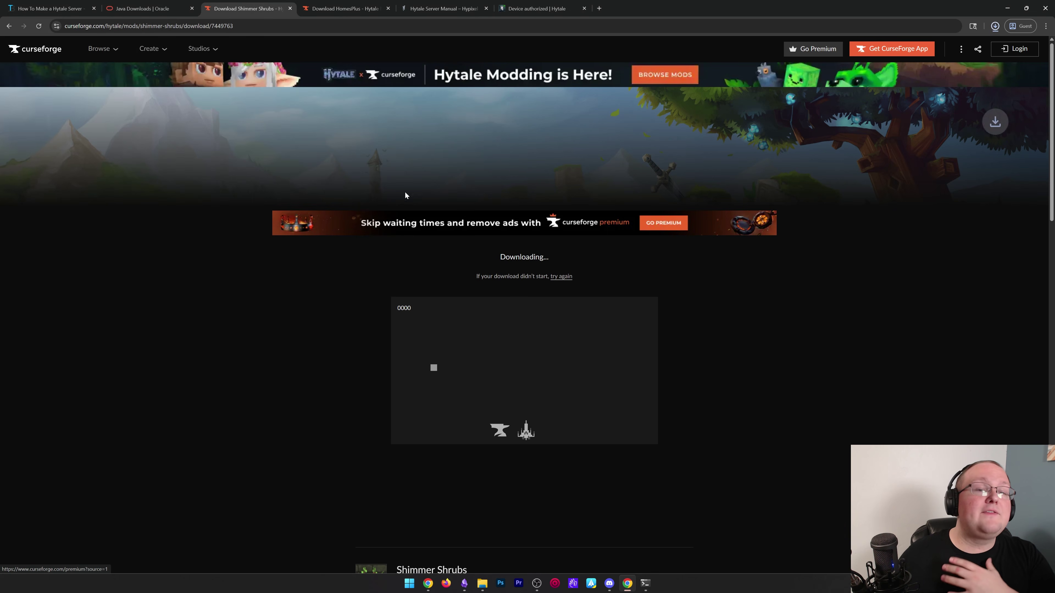
left_click(361, 9)
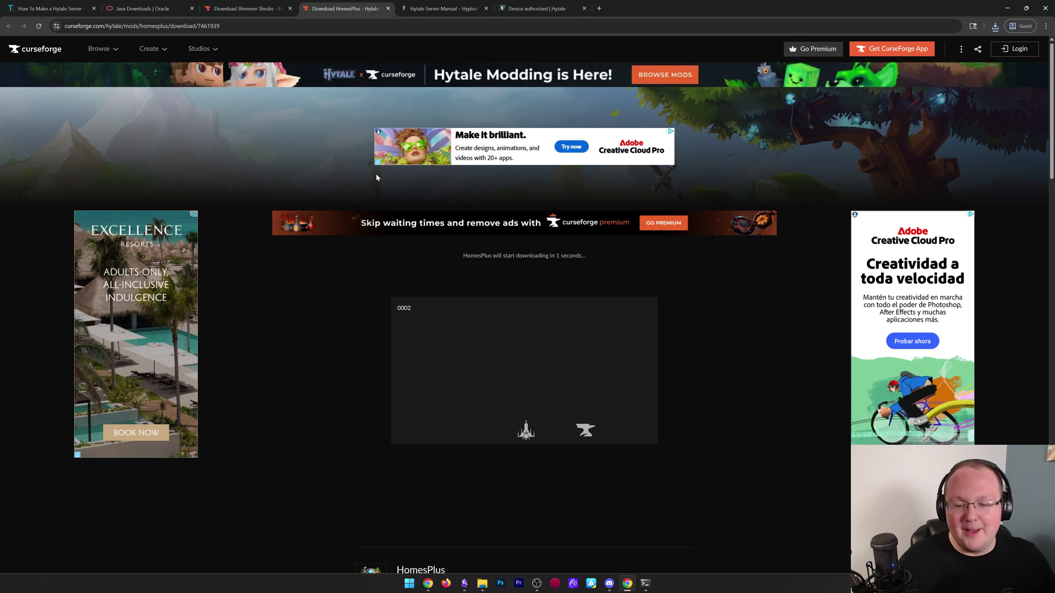
left_click(423, 281)
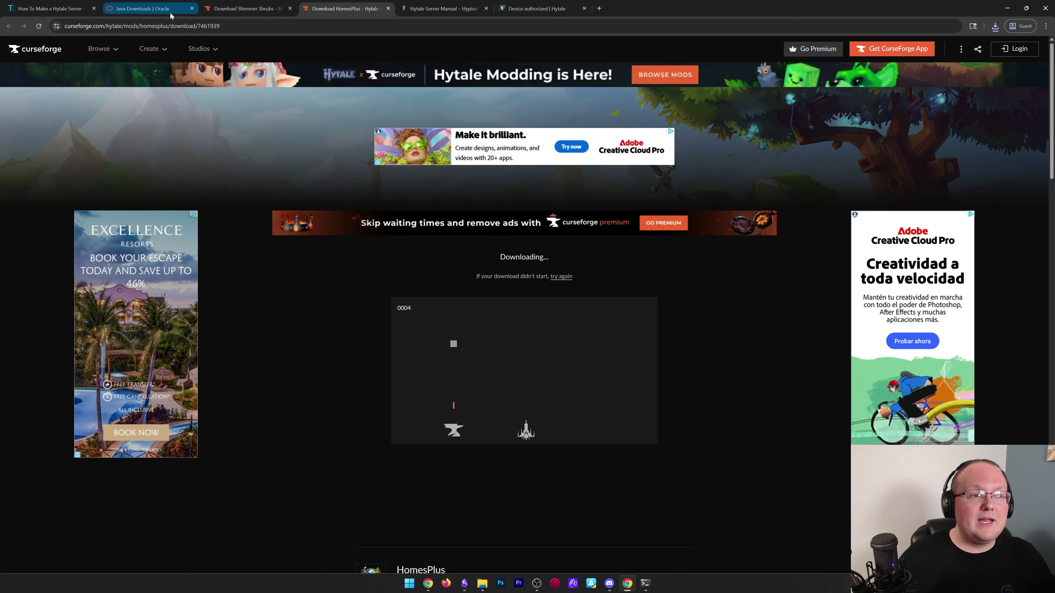
left_click(143, 8)
- Copy HomesPlus-2.0.0.jar and ShimmerShrubs-2026.1.12-28863.zip from Downloads into the mods folder of Hytale Modded Server
left_click(1007, 8)
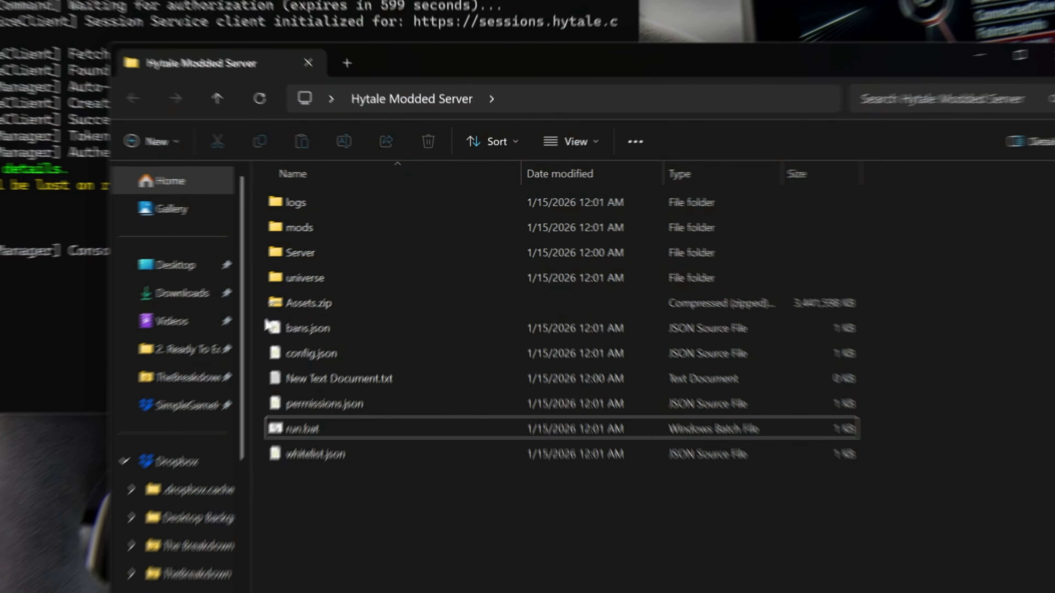
left_click(181, 293)
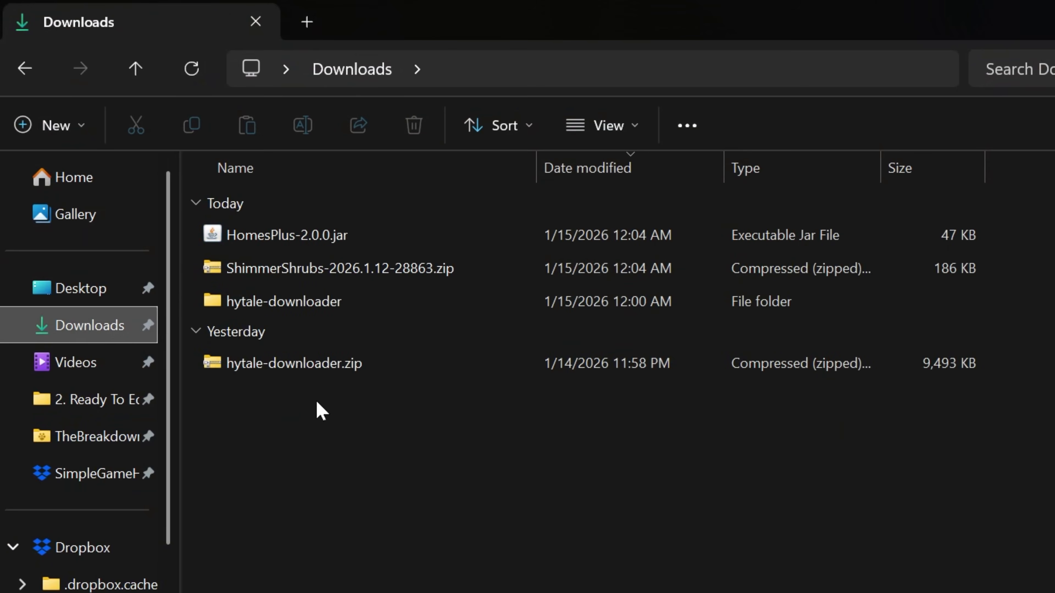
left_click(340, 271)
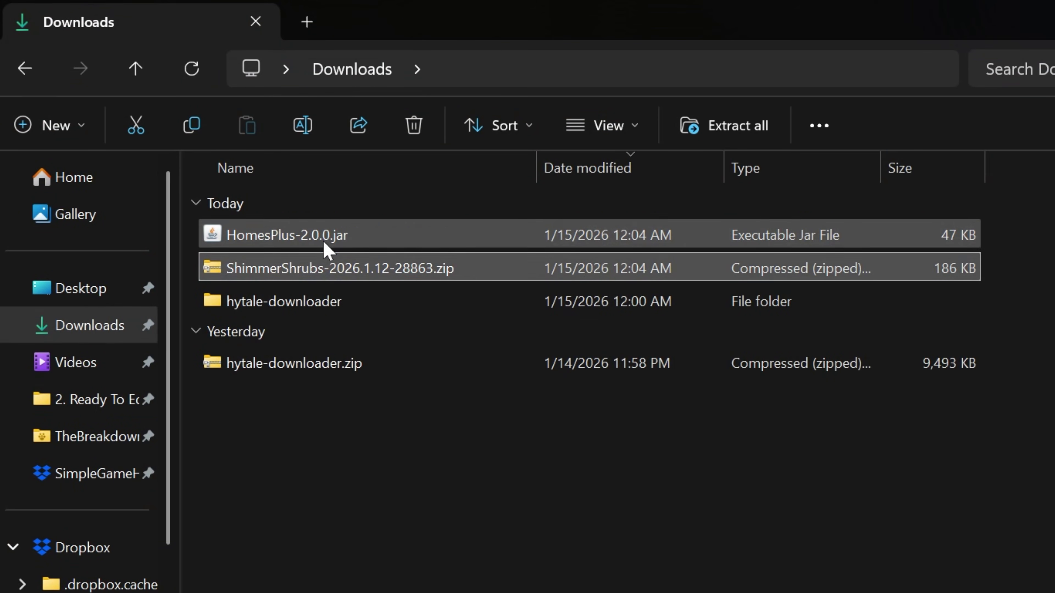
left_click(324, 243, "ctrl")
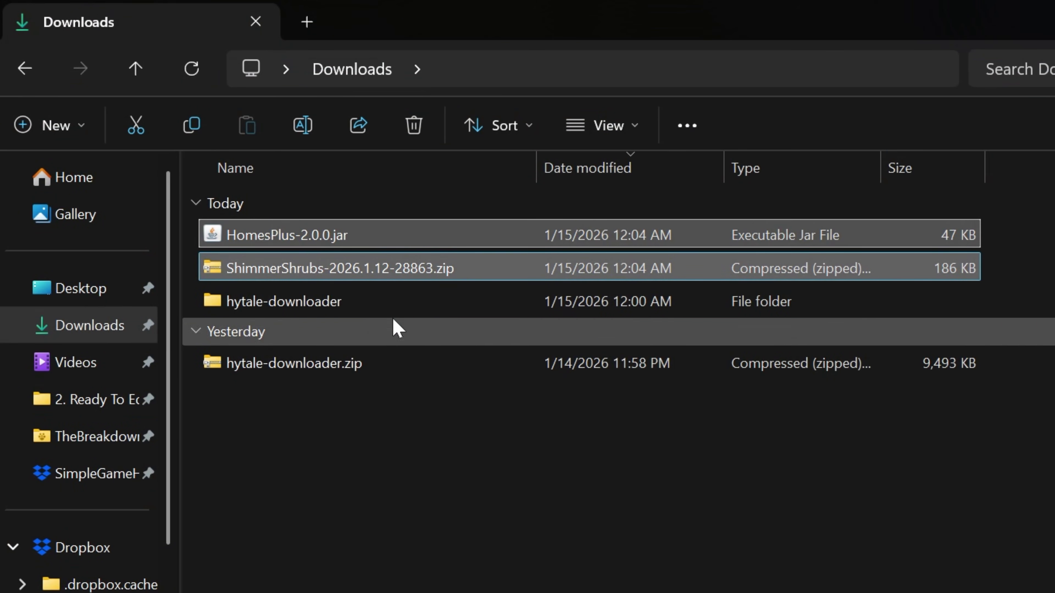
left_click(192, 124)
key("alt+Left")
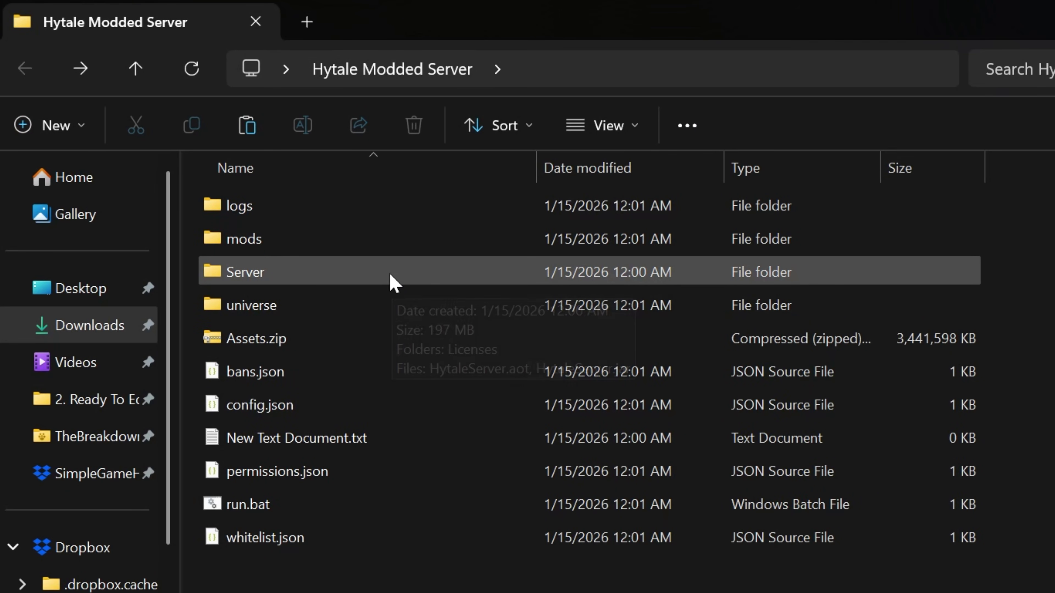
double_click(372, 249)
right_click(373, 251)
left_click(412, 279)
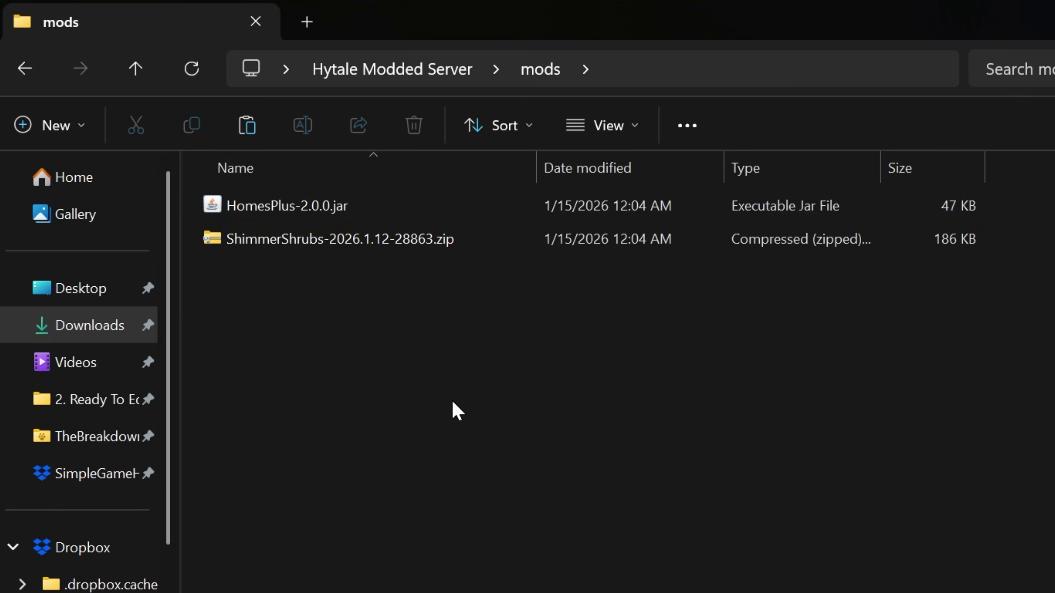
left_click(232, 208)
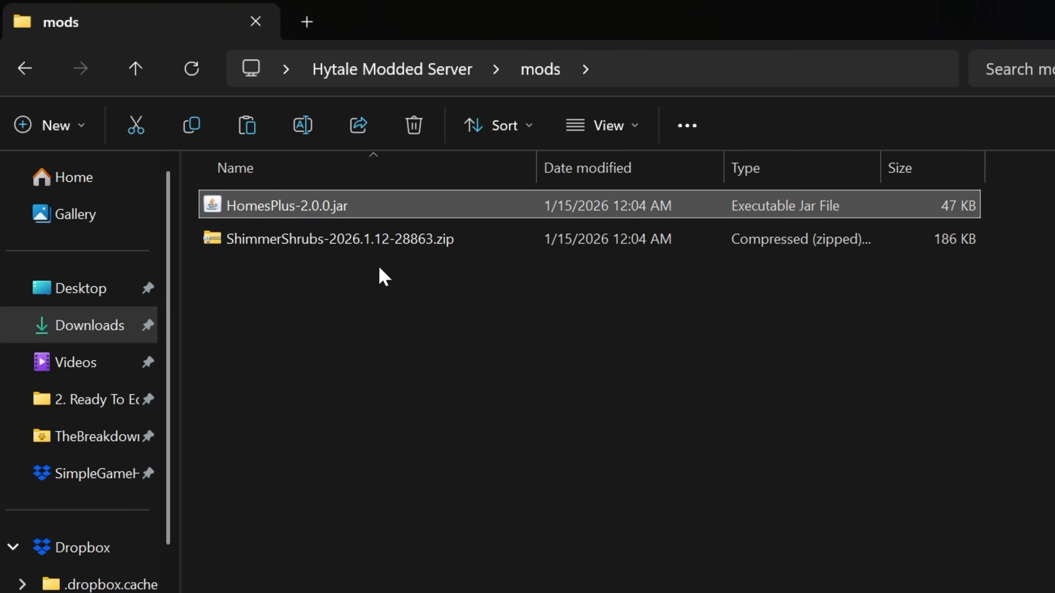
left_click(379, 241)
left_click(482, 470)
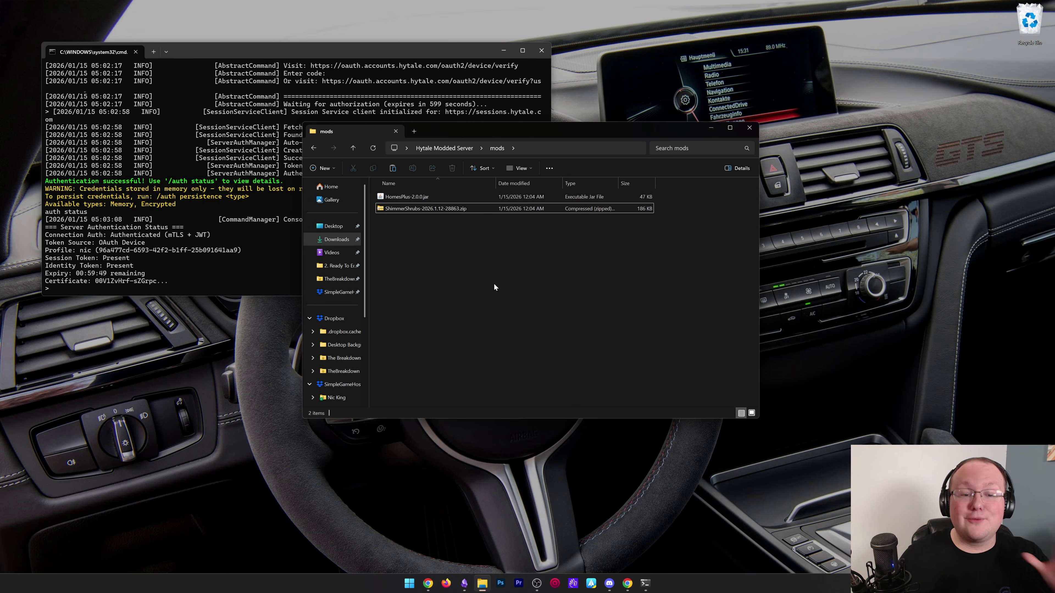
- Restart the Hytale server from run.bat and start authenticating it with the console command "auth login device"
left_click(256, 236)
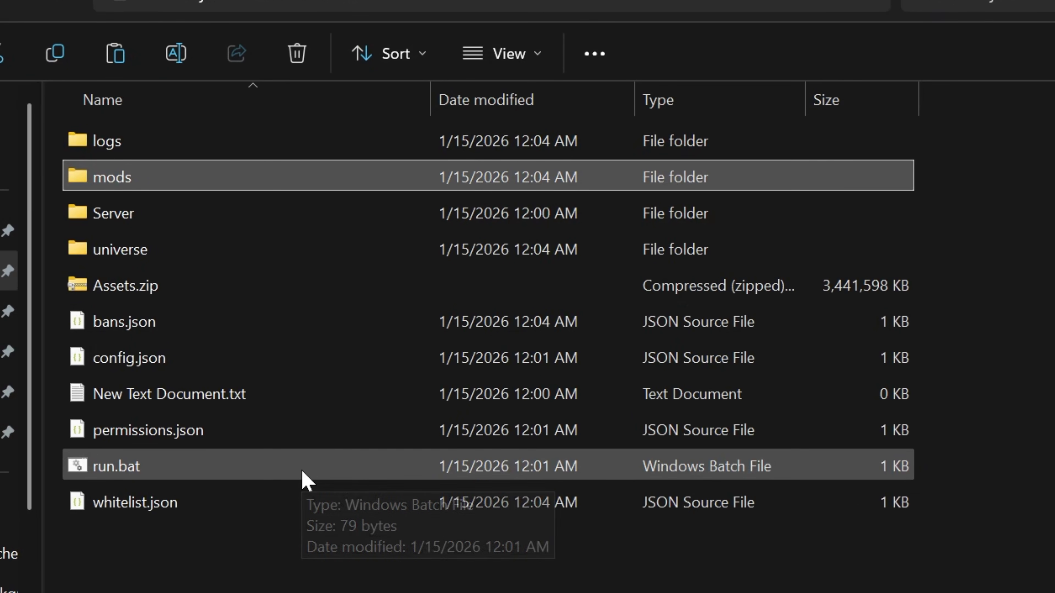
left_click(364, 409)
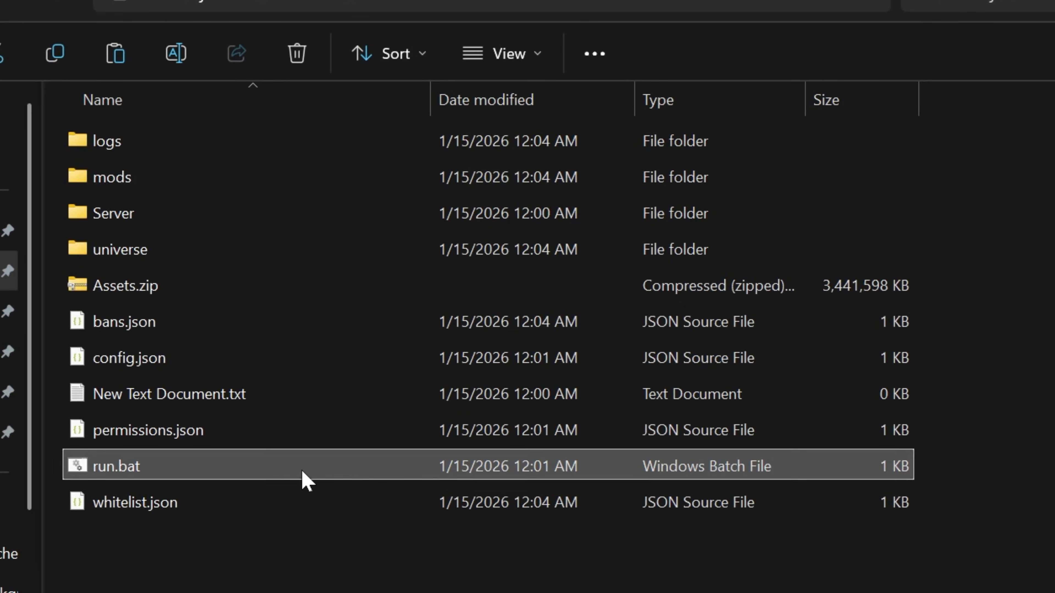
double_click(302, 472)
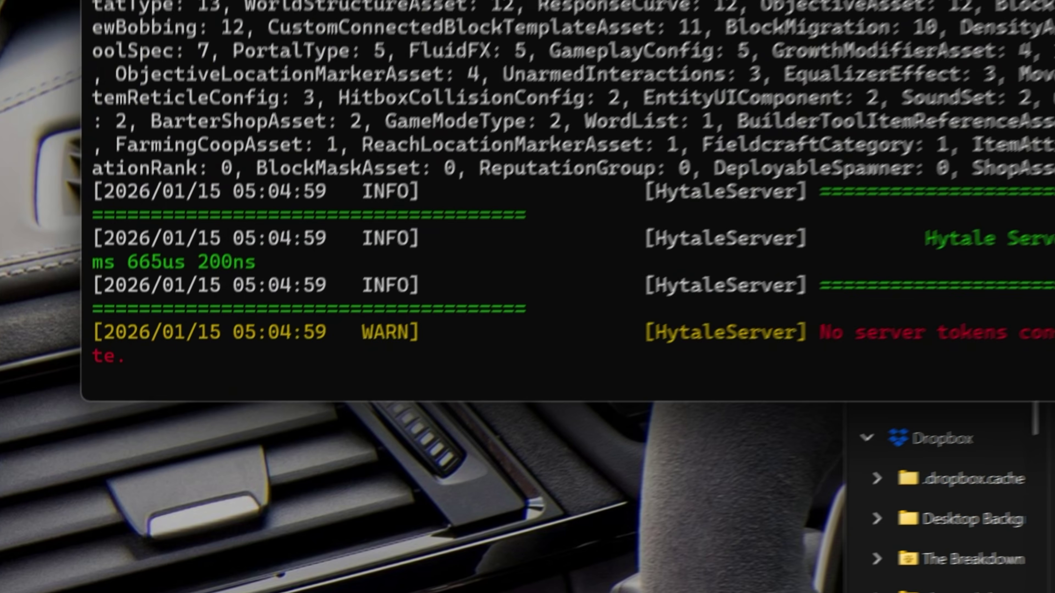
type("auth login device")
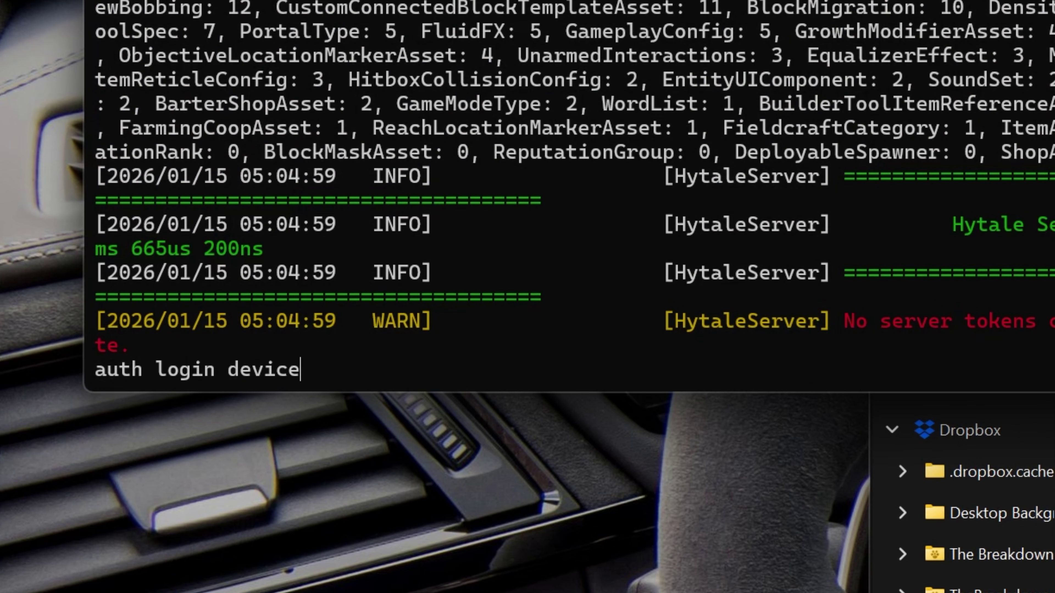
key("Return")
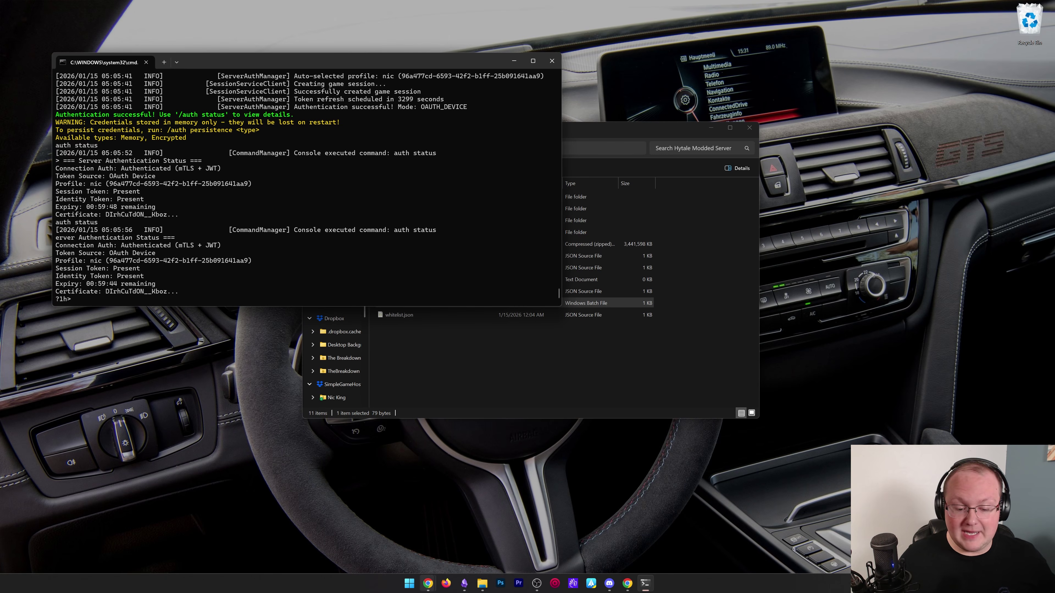
- Find Hytale with the Windows search and launch the game
key("super")
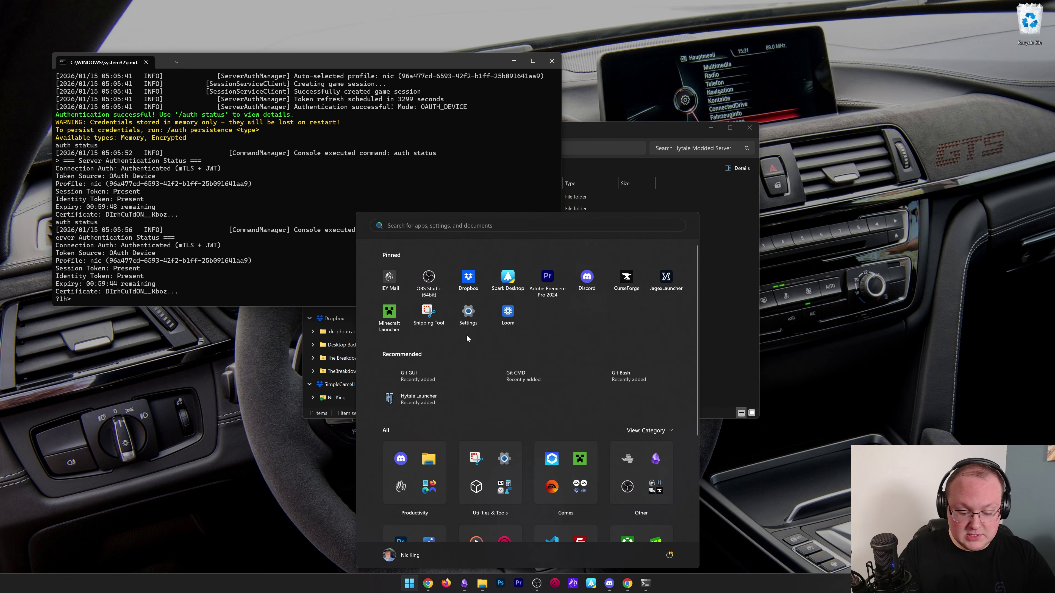
type("hytale")
key("Return")
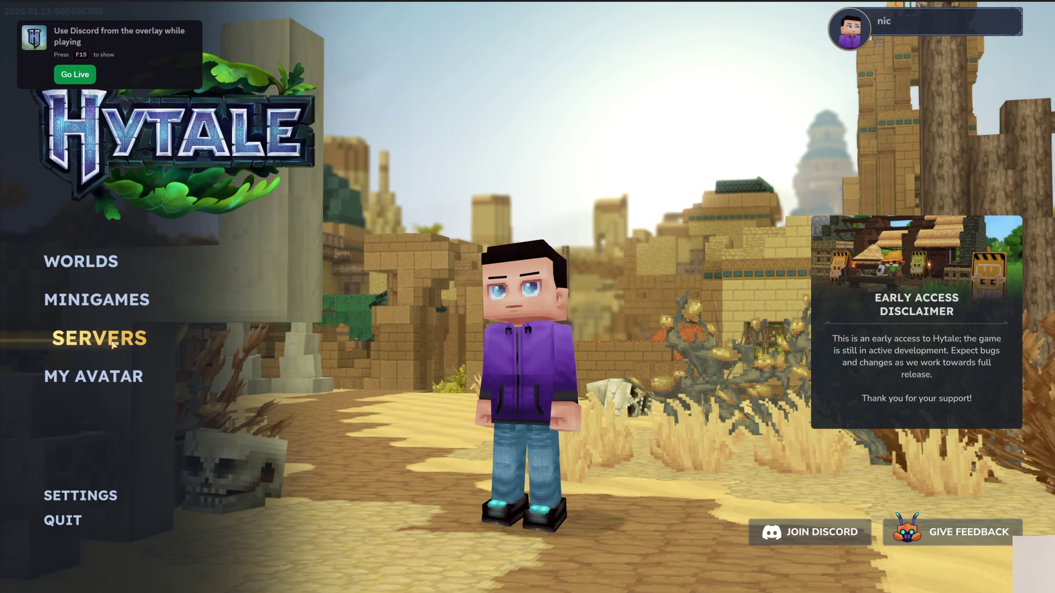
- Add a server with connection address localhost and the name "Local Connection", and connect to it
left_click(113, 345)
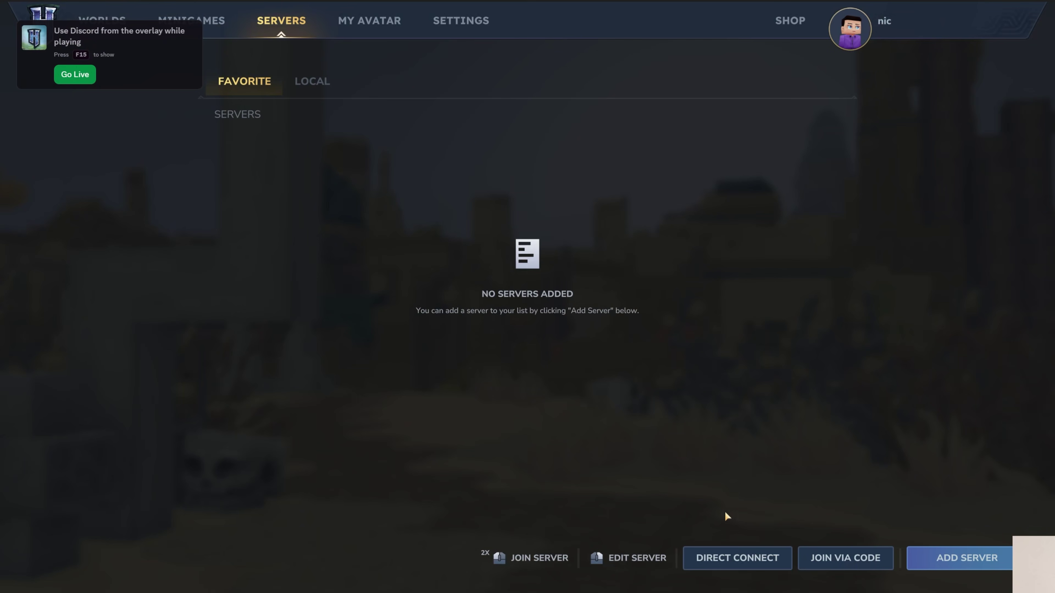
left_click(945, 561)
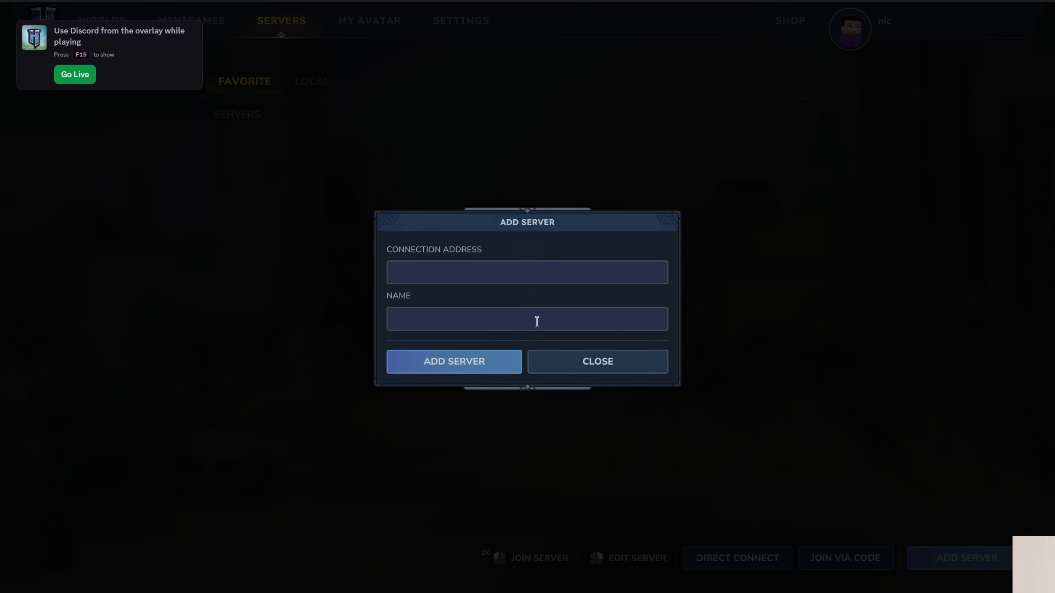
type("localhost")
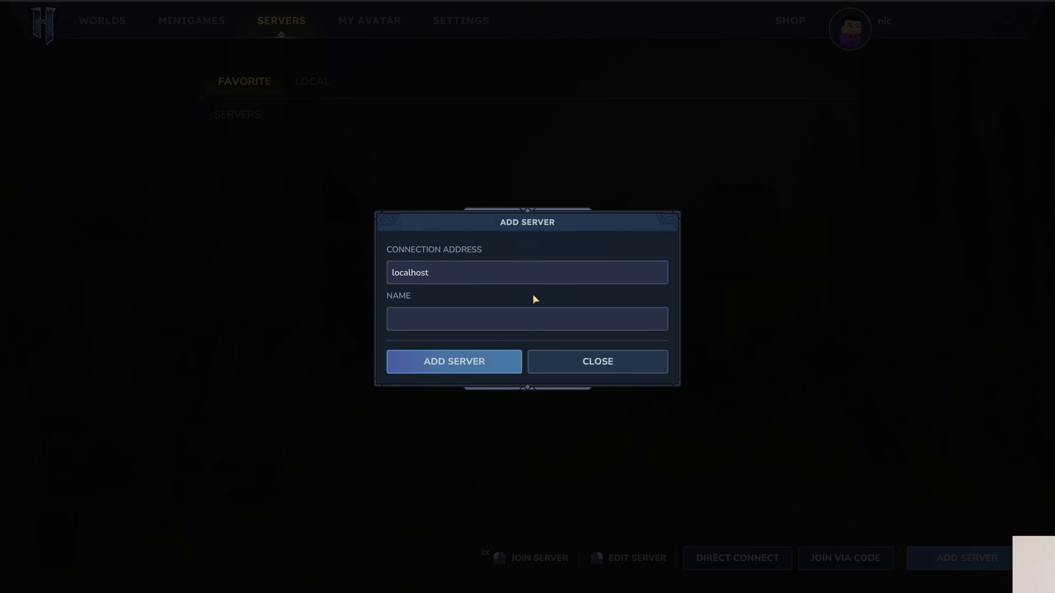
key("Tab")
type("Local Coo")
key("BackSpace")
type("nnection")
left_click(473, 361)
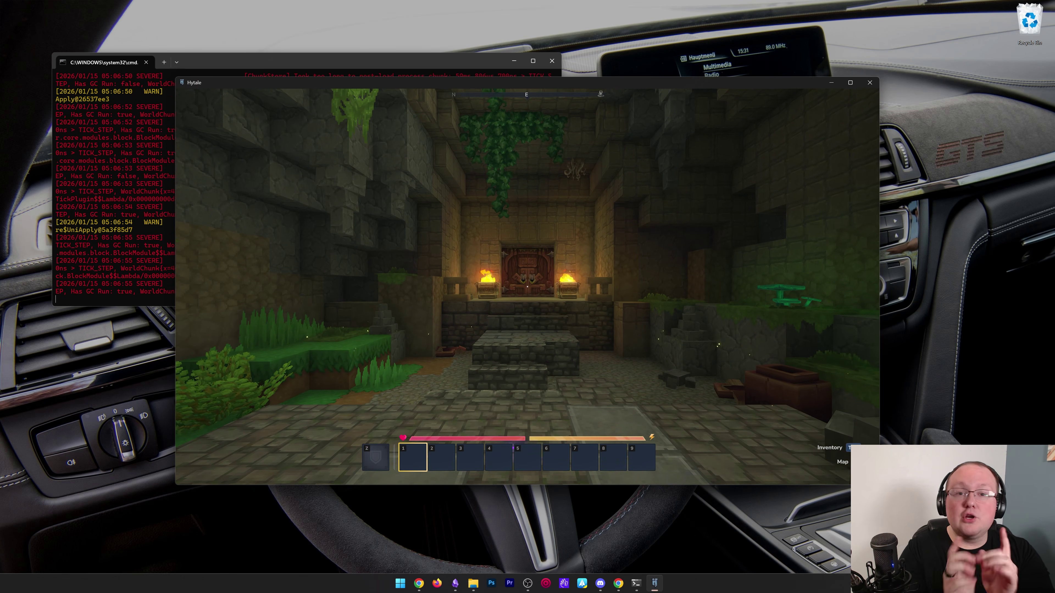
- Walk to the temple's wooden doors, open them, and run /home help in the chat
mouse_move(528, 287)
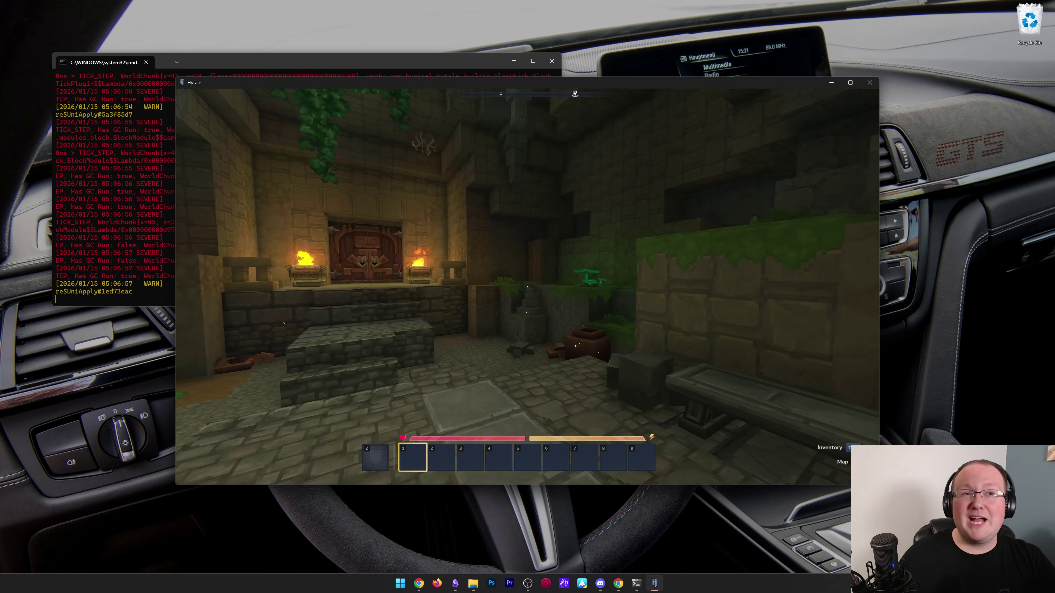
key("w")
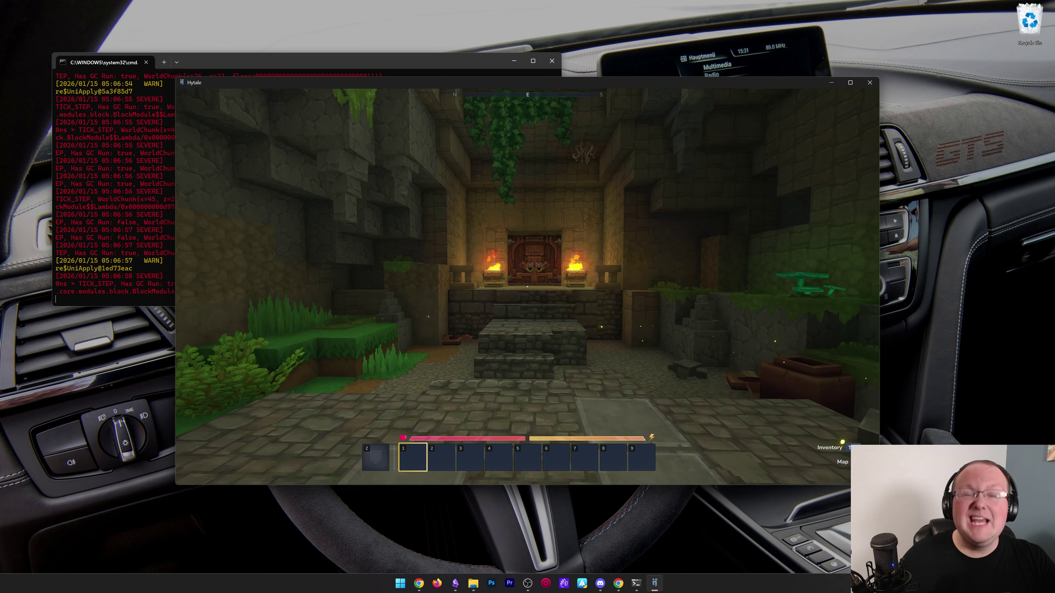
key("w")
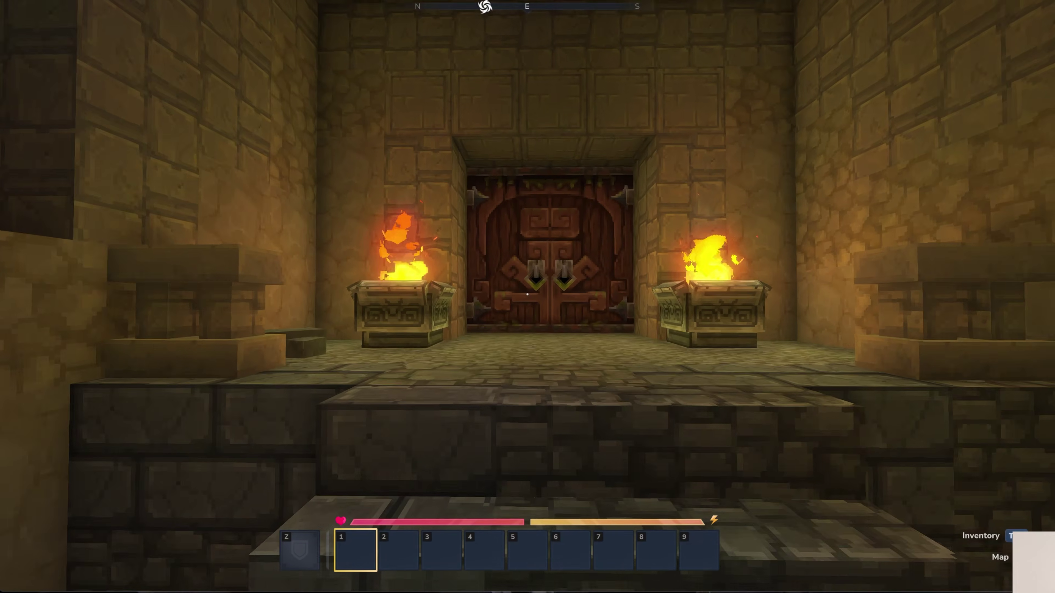
key("w")
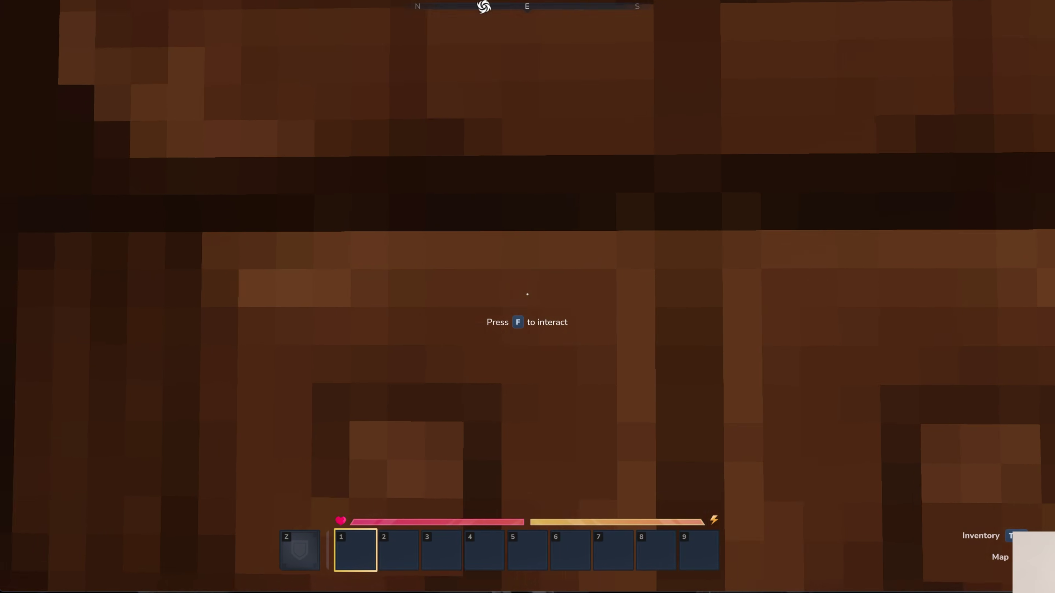
type("ft/home help")
key("Return")
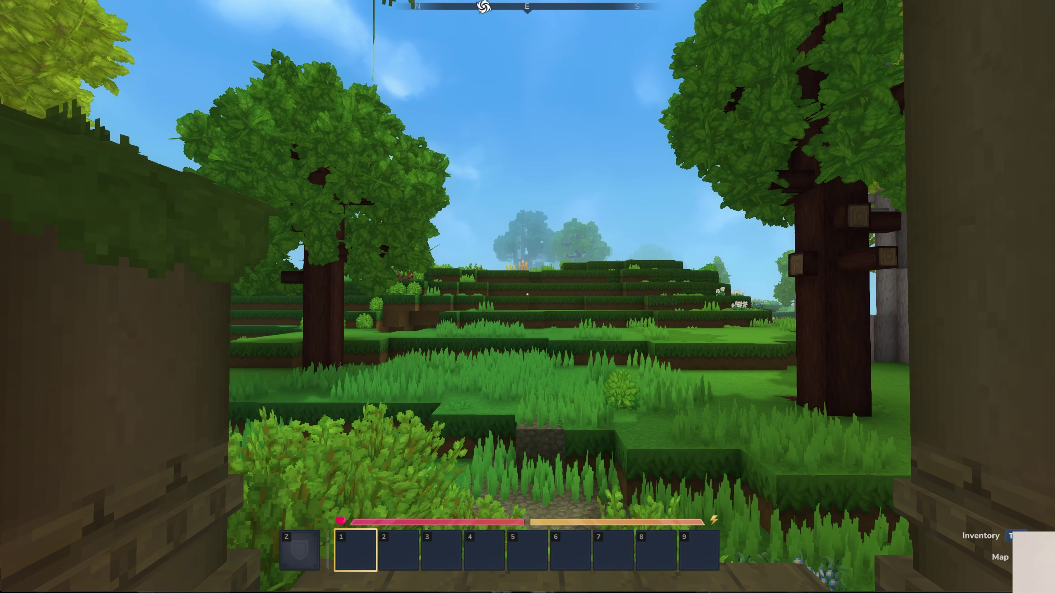
- Open the homes window through a chat command and create a home named "Spawn"
type("wt/home")
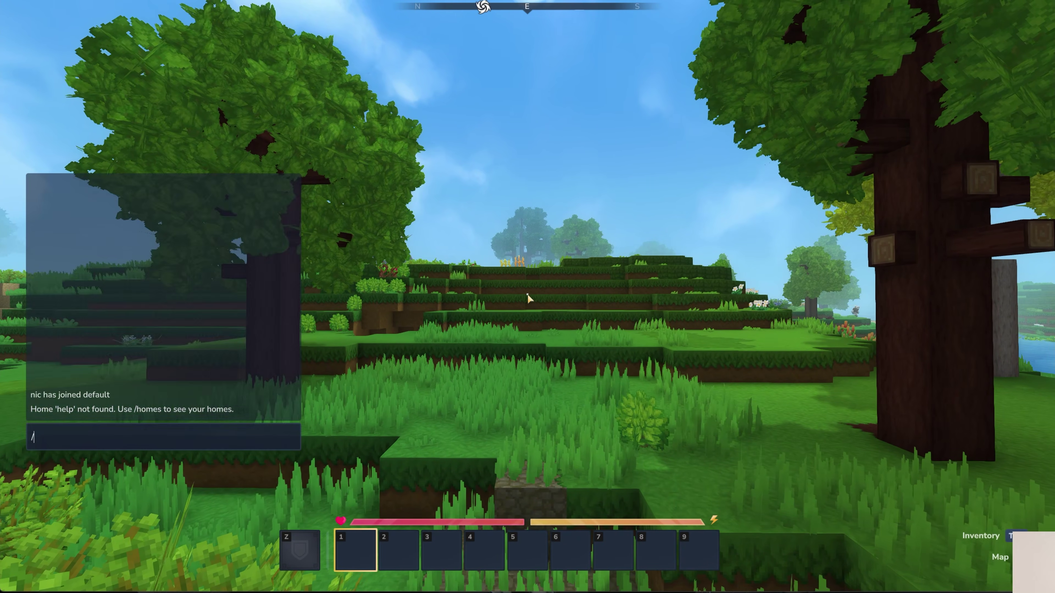
key("Return")
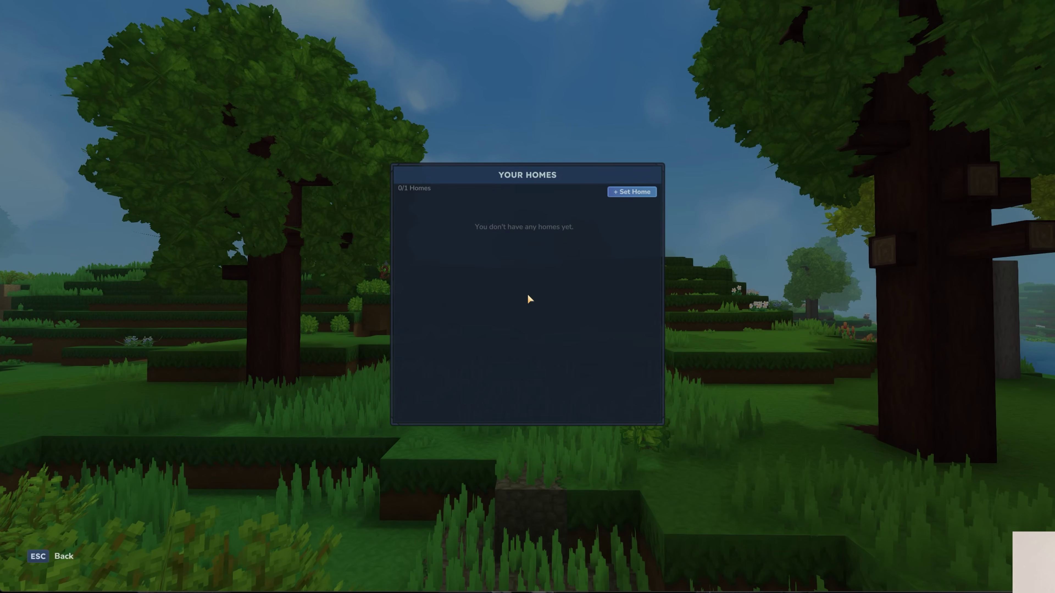
left_click(619, 192)
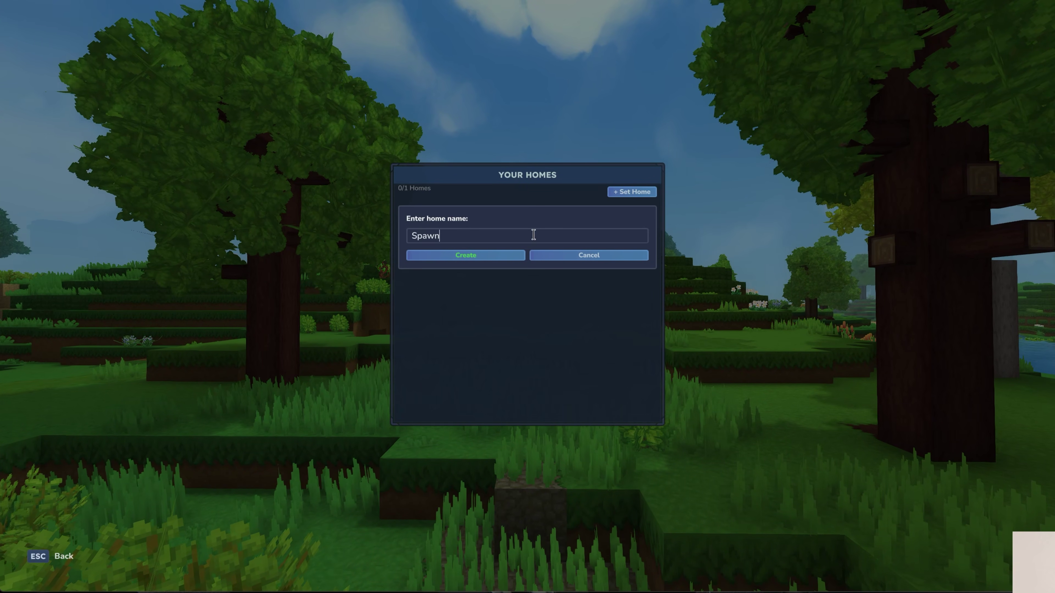
left_click(496, 254)
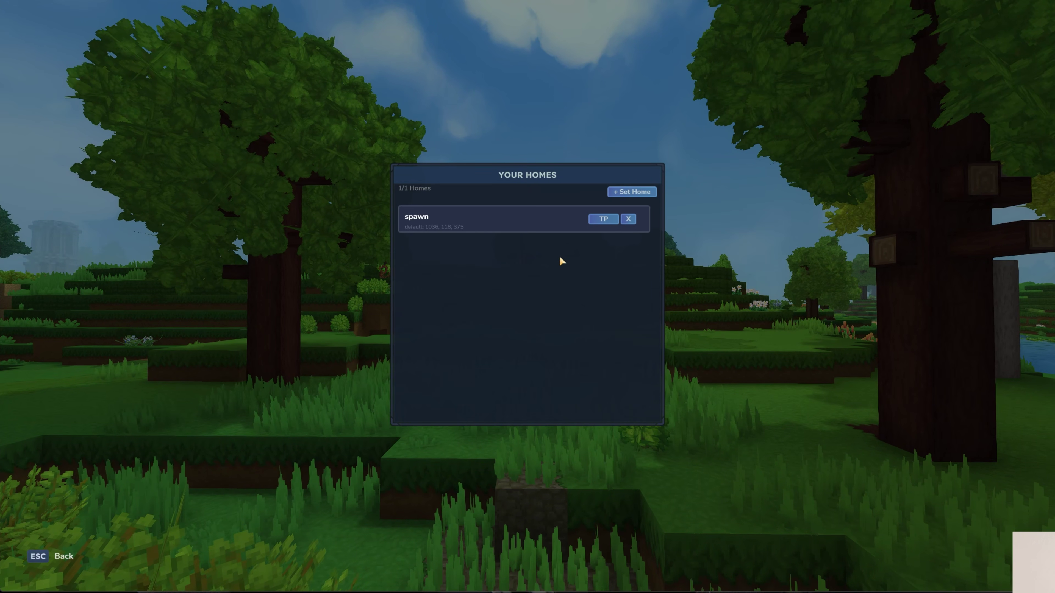
- Try to teleport to the spawn home and reopen the homes window with /homes
left_click(596, 223)
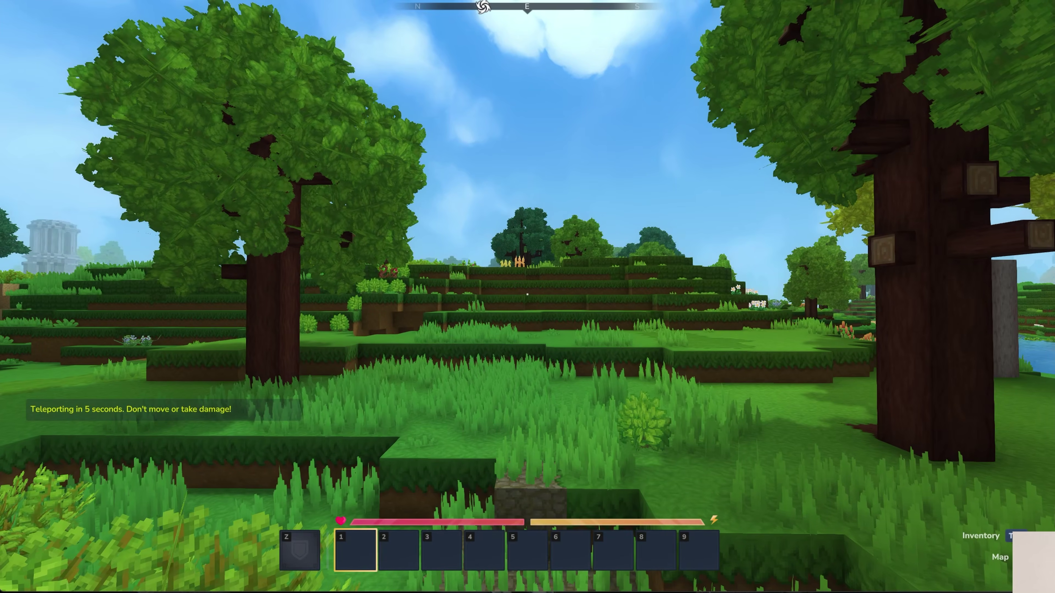
type("/homes")
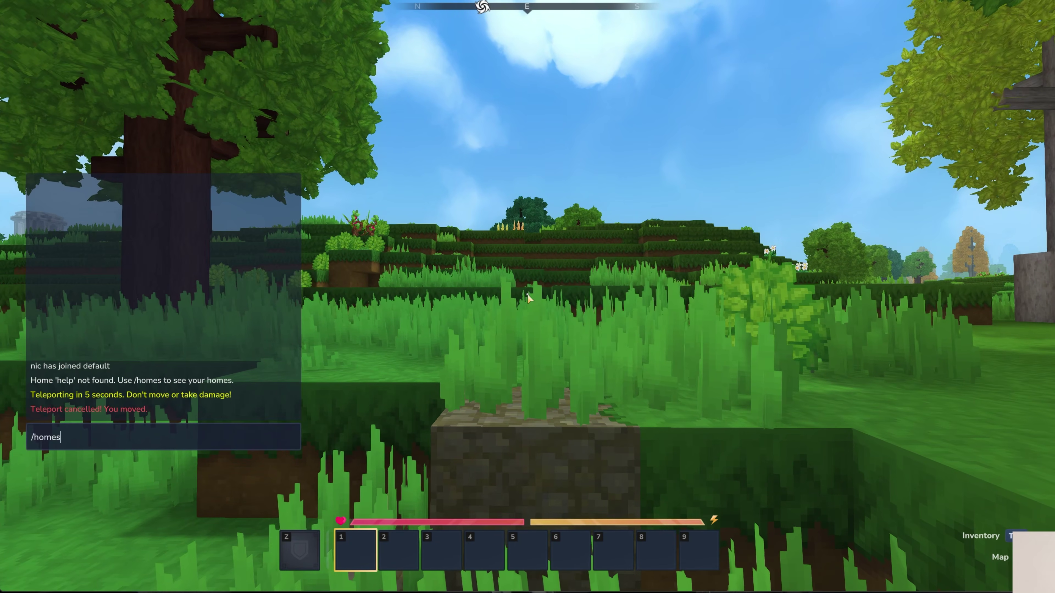
key("Return")
key("Escape")
key("w")
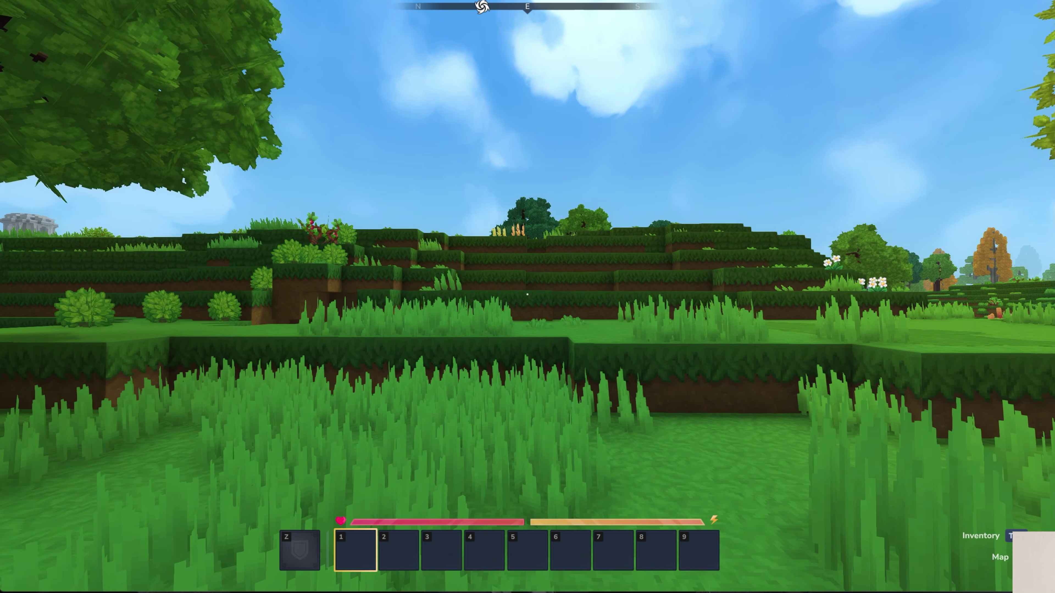
- Switch to the server console and make the player an operator with the "op add" command
key("Escape")
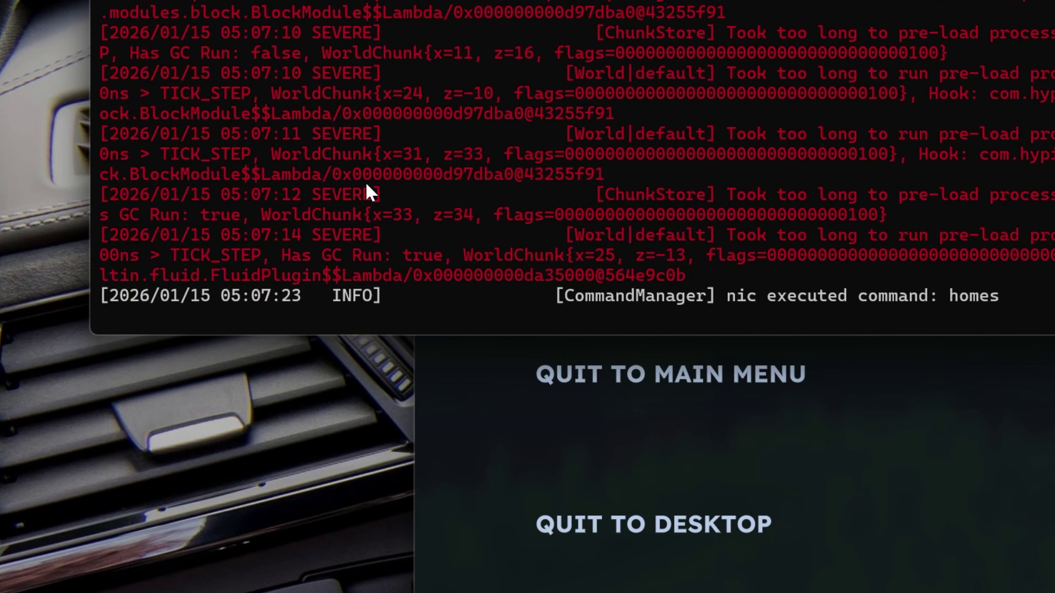
type("ic")
key("Return")
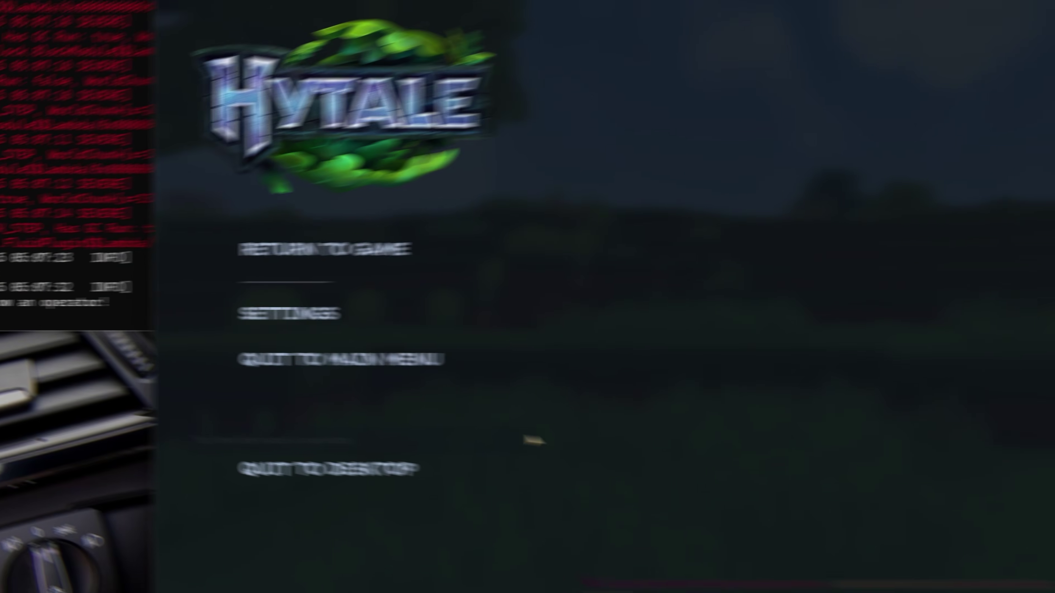
- Return to the game and set the game mode to Creative with /gm creative
key("Escape")
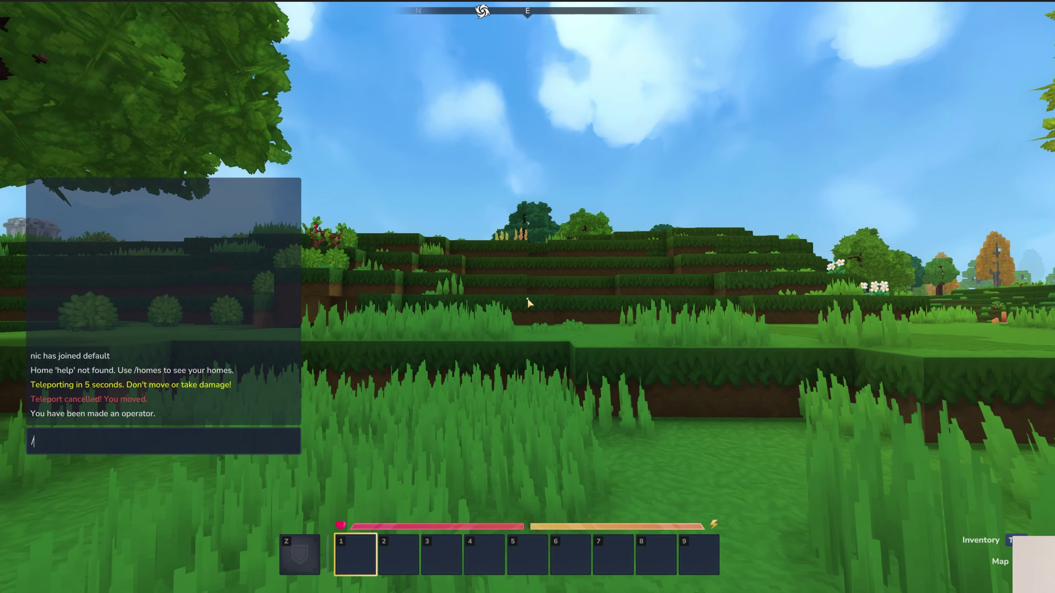
type("gm creative")
key("Return")
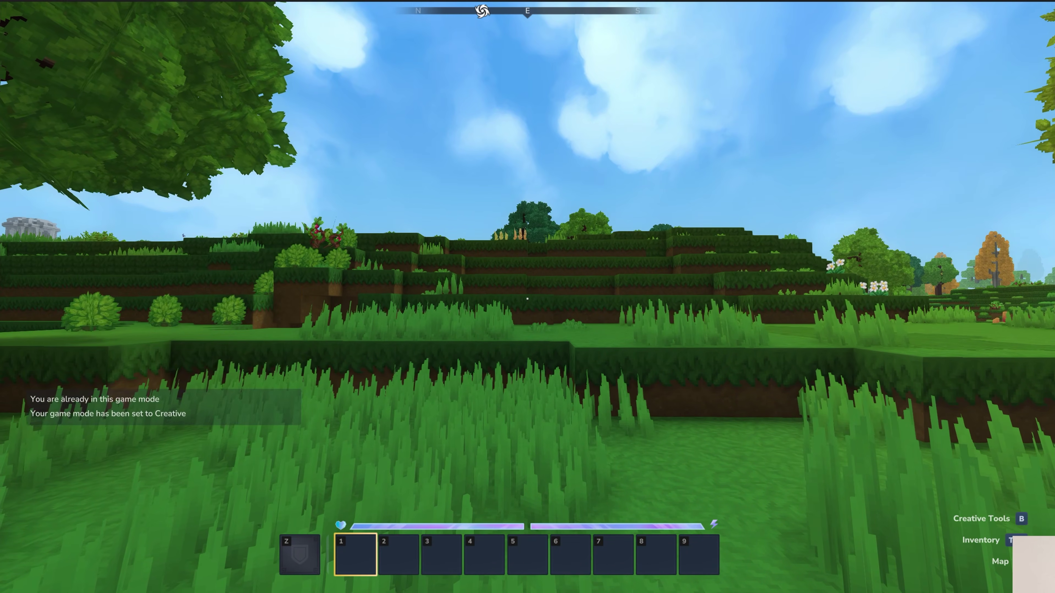
- Search the creative inventory for "shrub", put 100 red shrubs in hotbar slot 4, and try placing them on the ground
key("Tab")
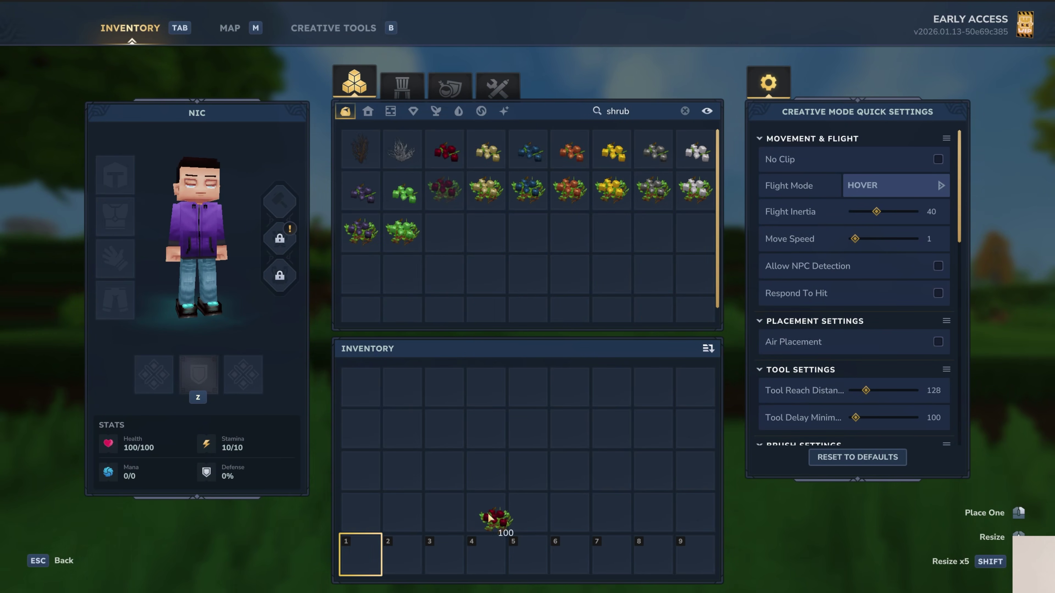
key("Escape")
key("4")
right_click(528, 297)
right_click(527, 298)
right_click(527, 298)
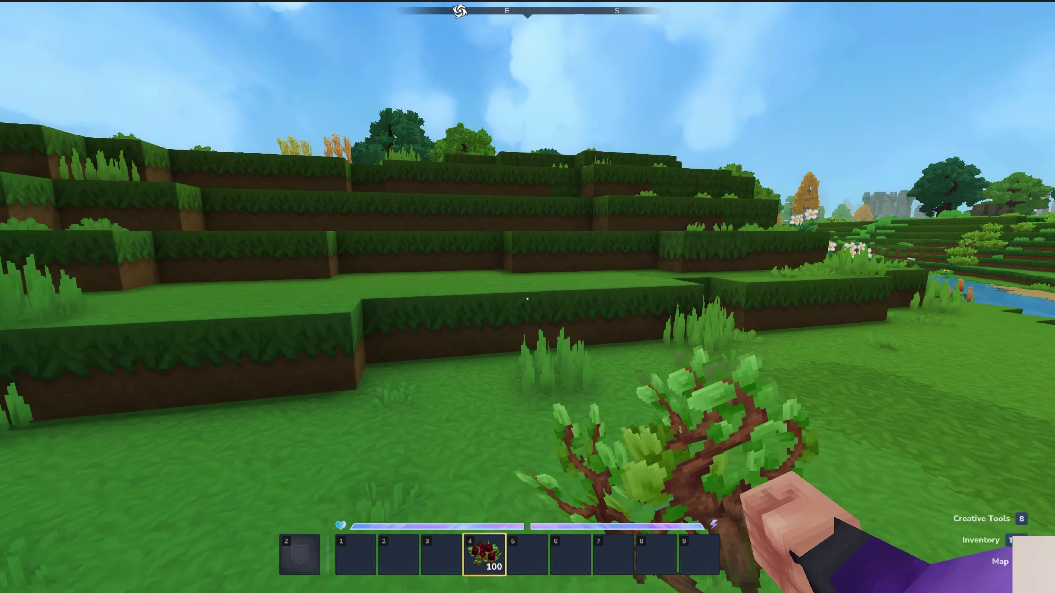
key("w")
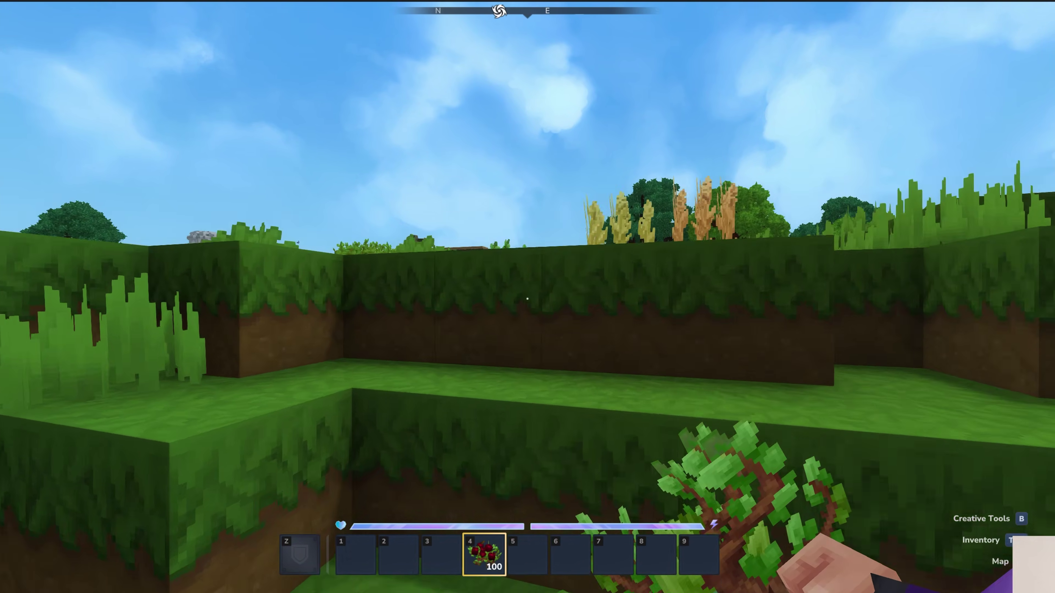
key("w")
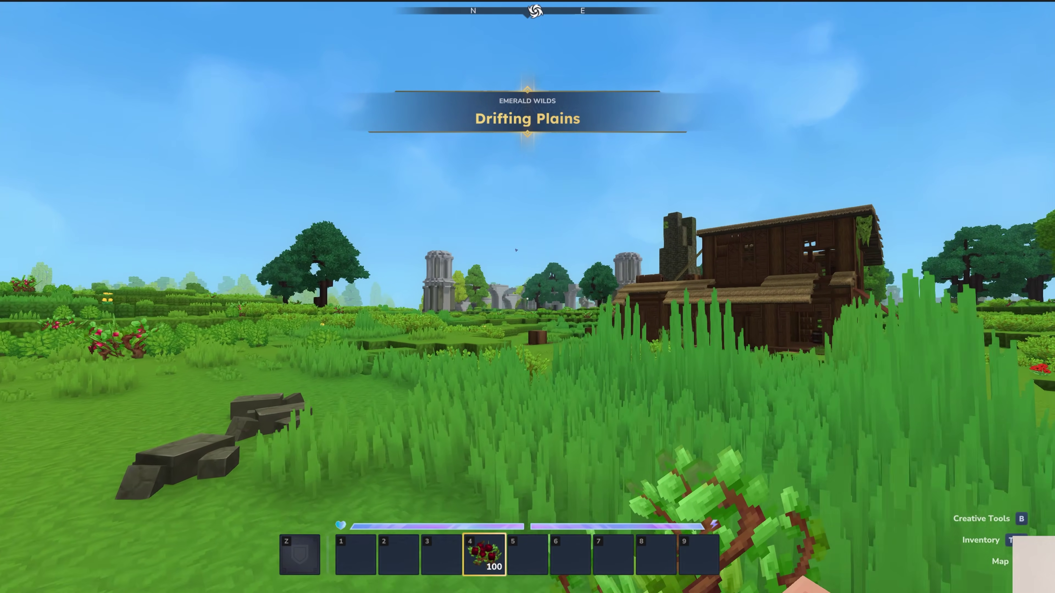
key("w")
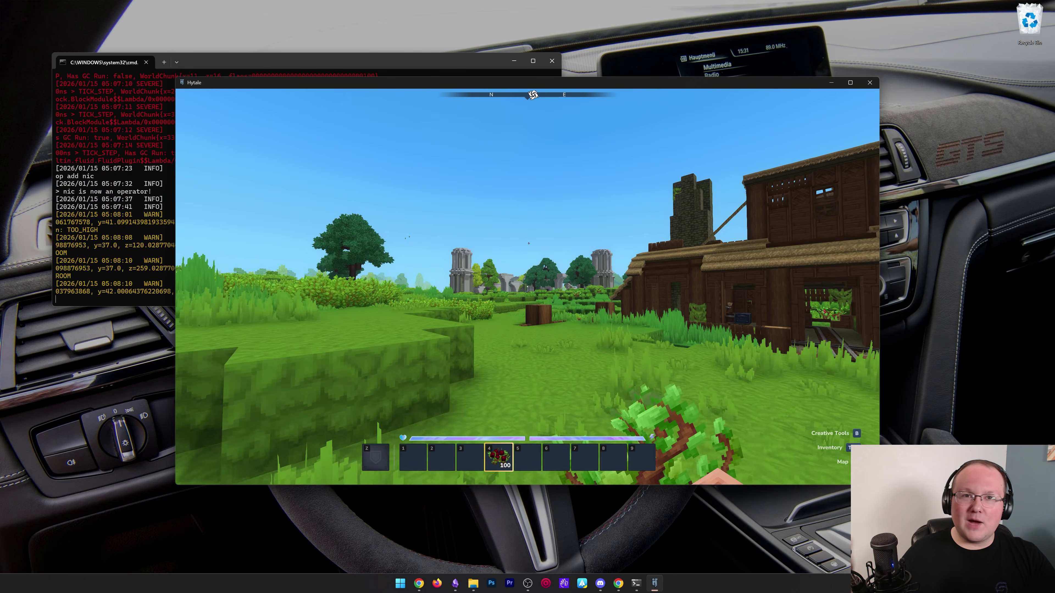
key("w")
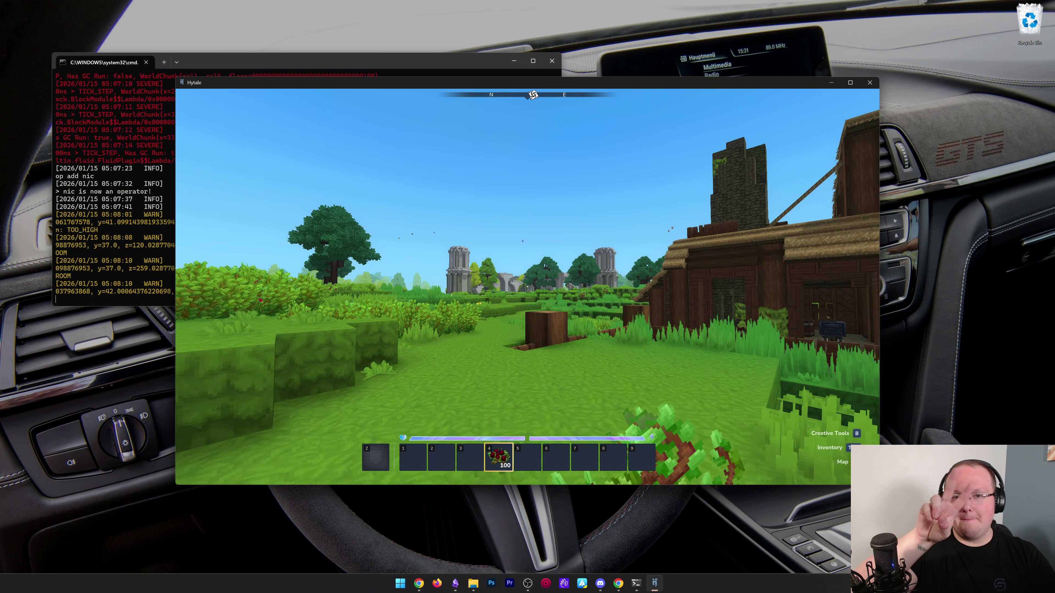